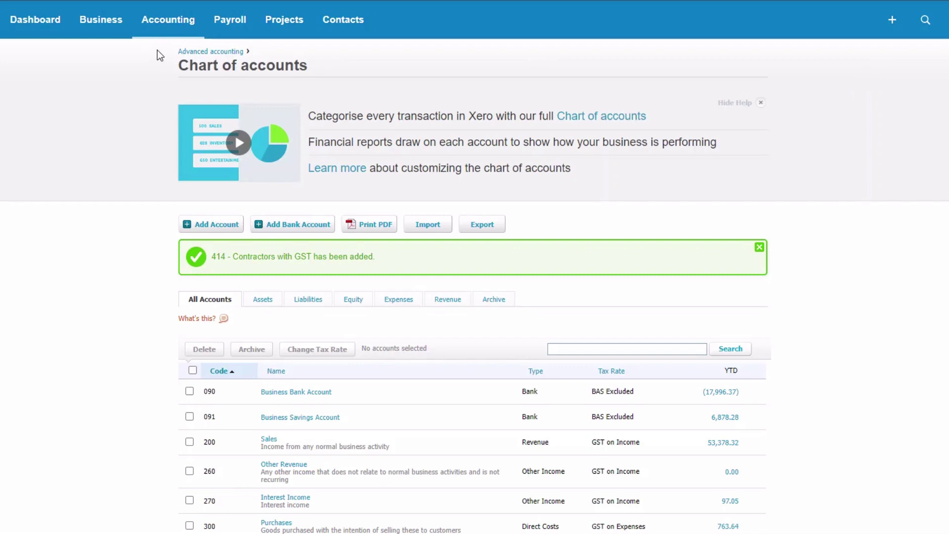
Search the chart of accounts for 'contra' to find the contractor accounts
{"action": "left_click", "coordinate": [166, 25]}
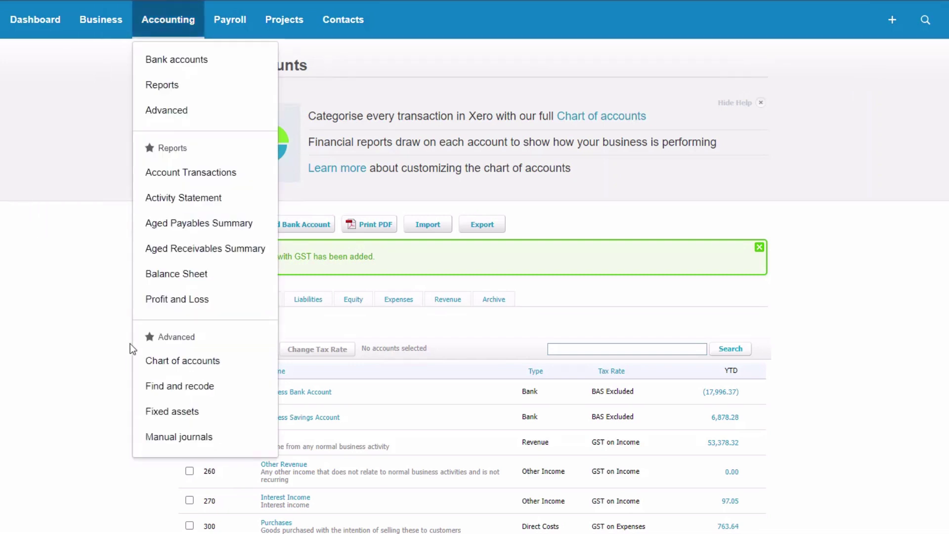
{"action": "left_click", "coordinate": [148, 360]}
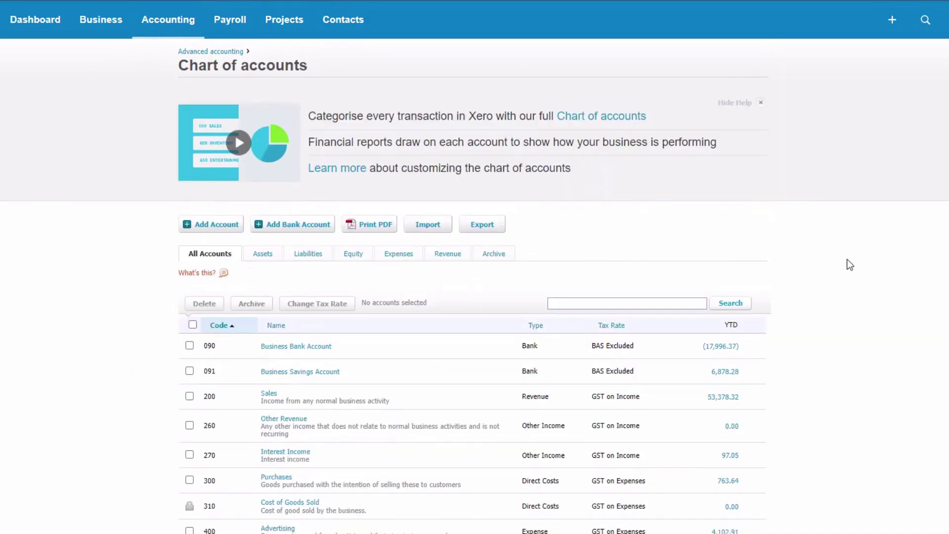
{"action": "left_click", "coordinate": [614, 304]}
{"action": "type", "text": "contra"}
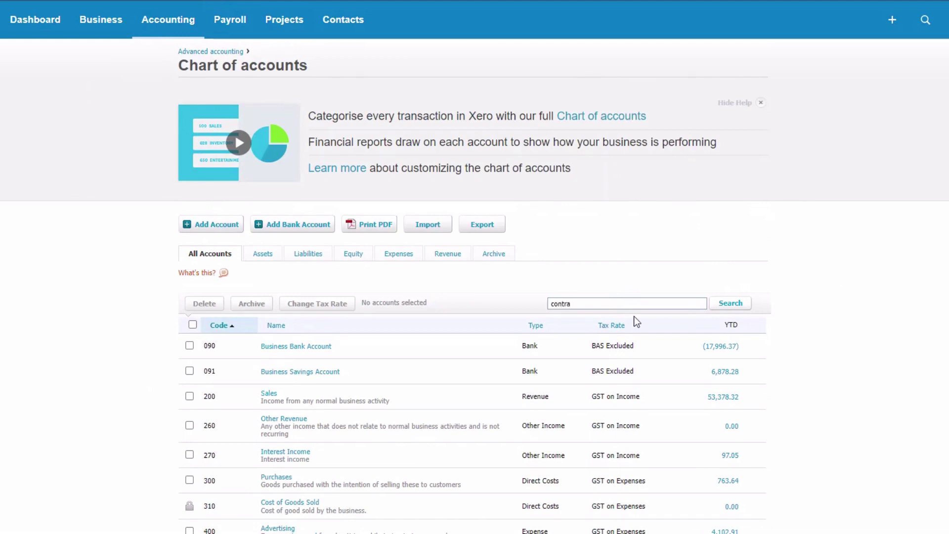
{"action": "left_click", "coordinate": [729, 304]}
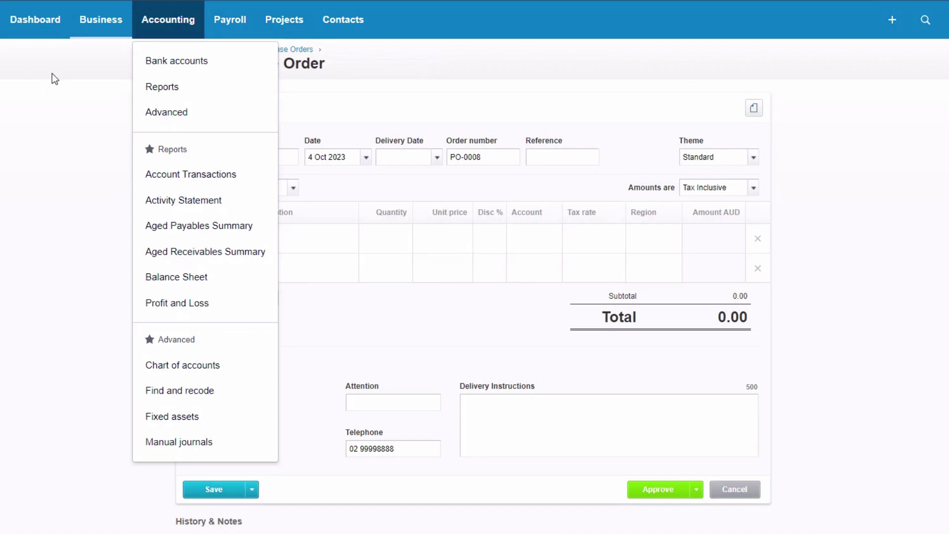
Go to Products and services and scroll through the existing items
{"action": "left_click", "coordinate": [100, 22]}
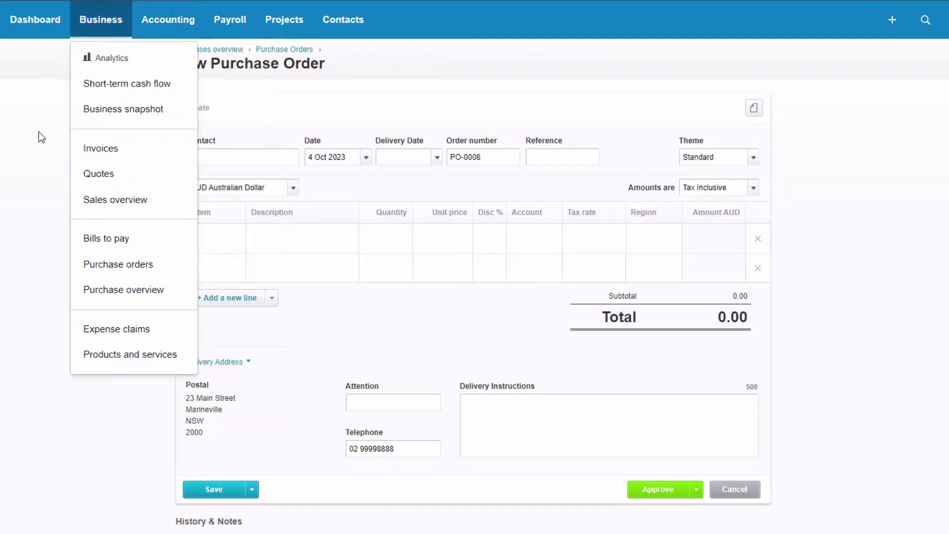
{"action": "left_click", "coordinate": [107, 355]}
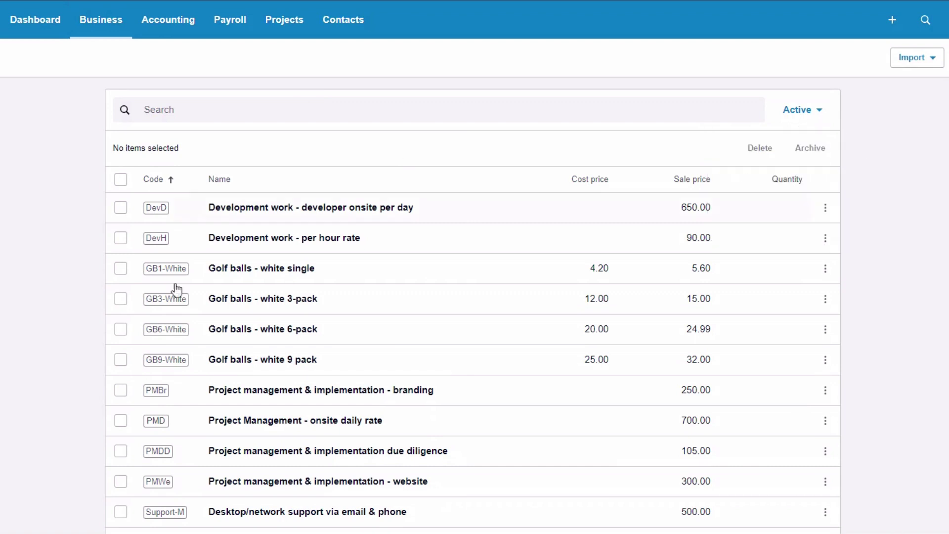
{"action": "scroll", "coordinate": [267, 242], "scroll_direction": "down", "scroll_amount": 2}
{"action": "scroll", "coordinate": [267, 250], "scroll_direction": "down", "scroll_amount": 1}
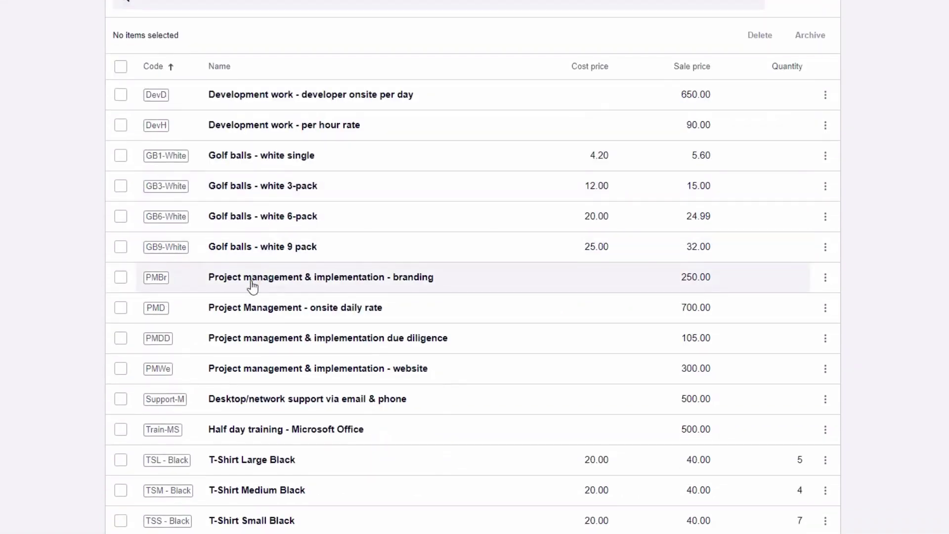
{"action": "scroll", "coordinate": [252, 277], "scroll_direction": "up", "scroll_amount": 3}
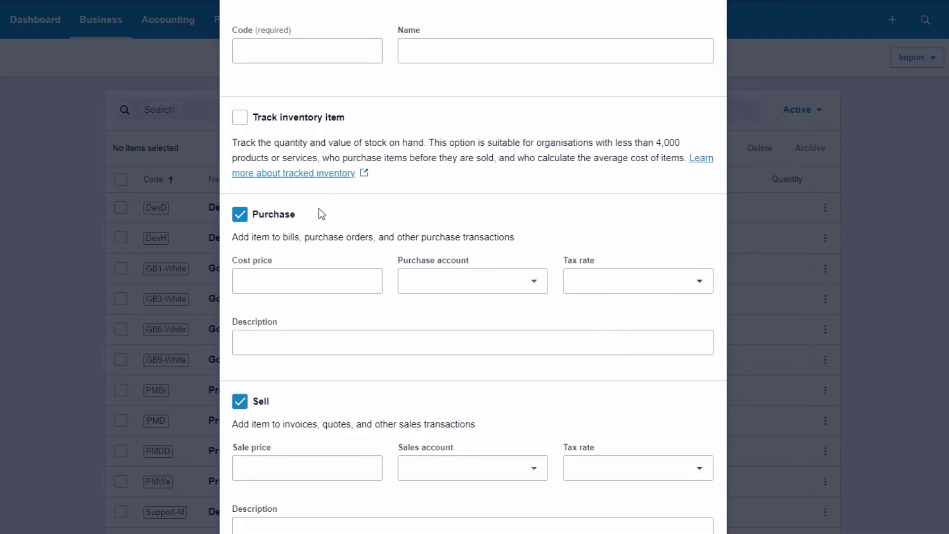
Make the item purchase-only with code CONT, name Contracting services, tax rate GST on Expenses
{"action": "left_click", "coordinate": [242, 404]}
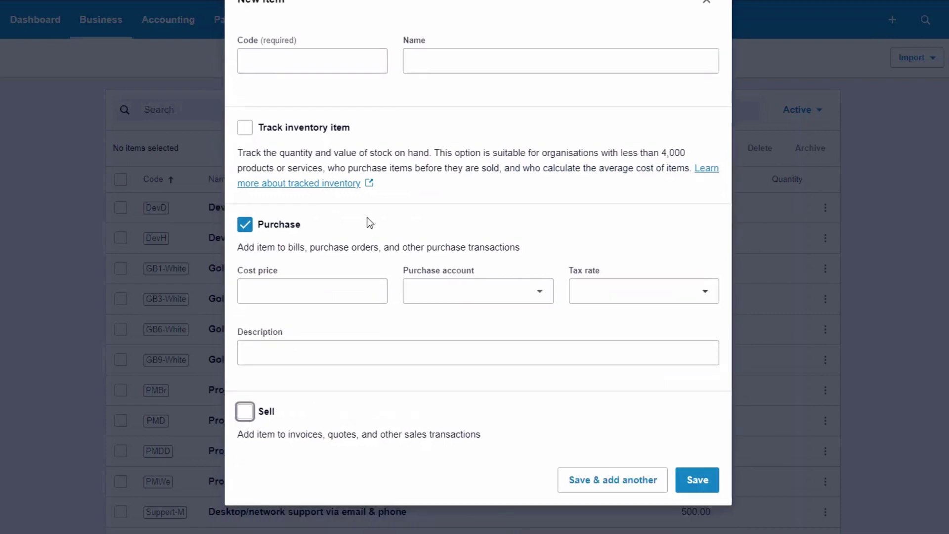
{"action": "left_click", "coordinate": [299, 65]}
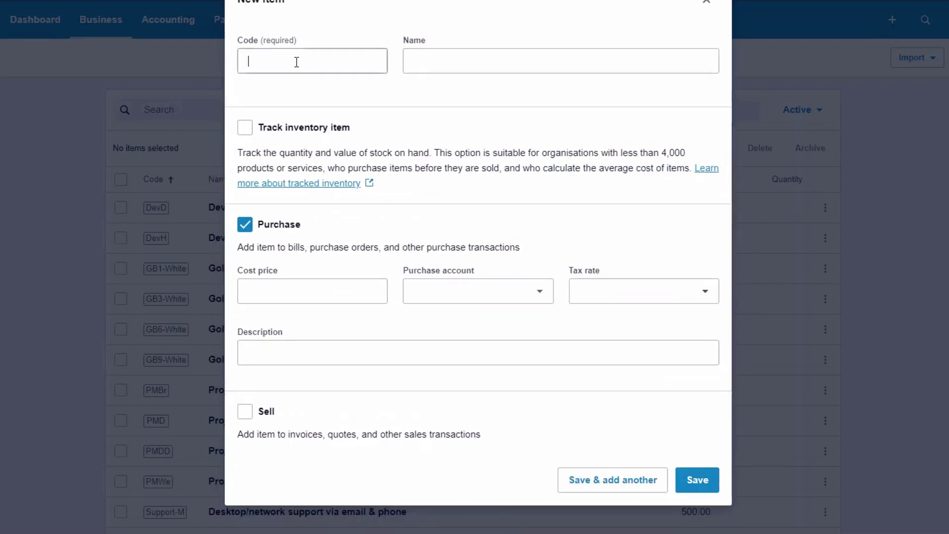
{"action": "type", "text": "CONT"}
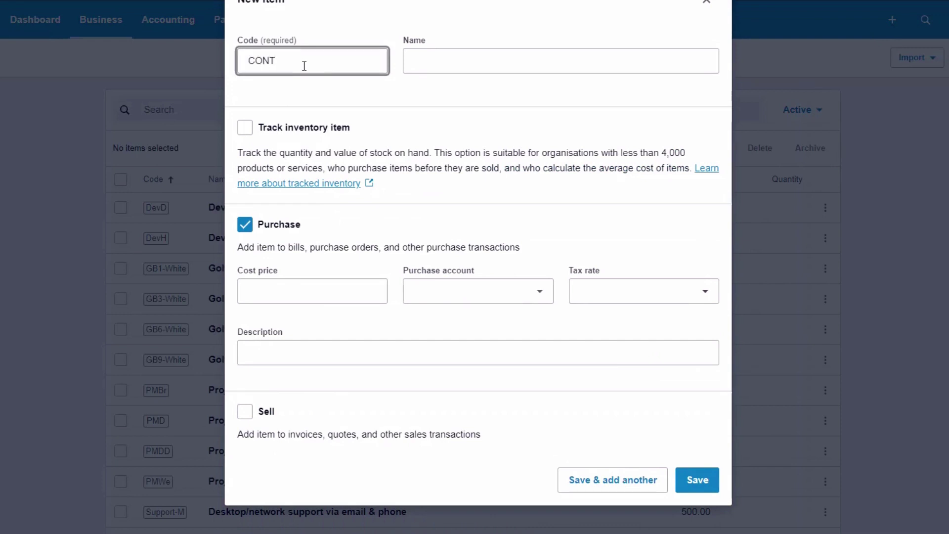
{"action": "left_click", "coordinate": [428, 59]}
{"action": "type", "text": "C"}
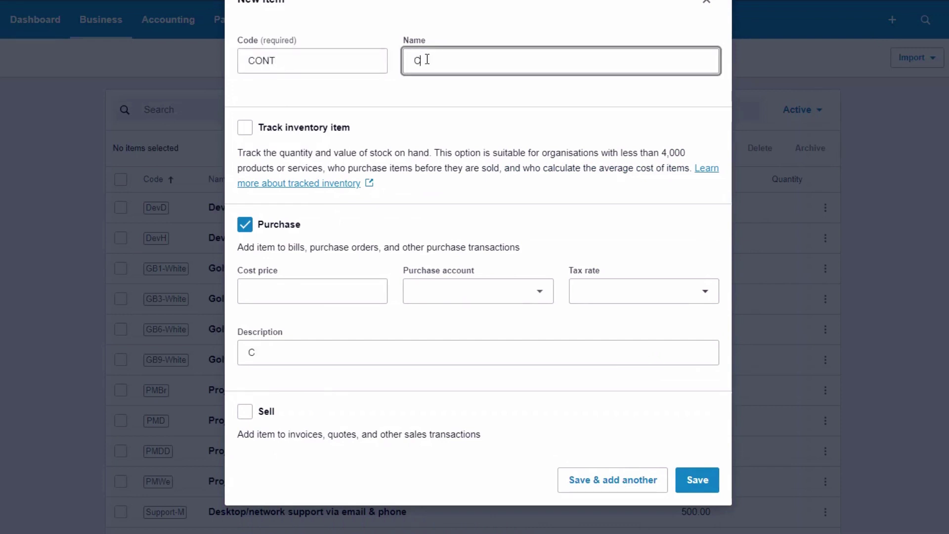
{"action": "type", "text": "ontracting services"}
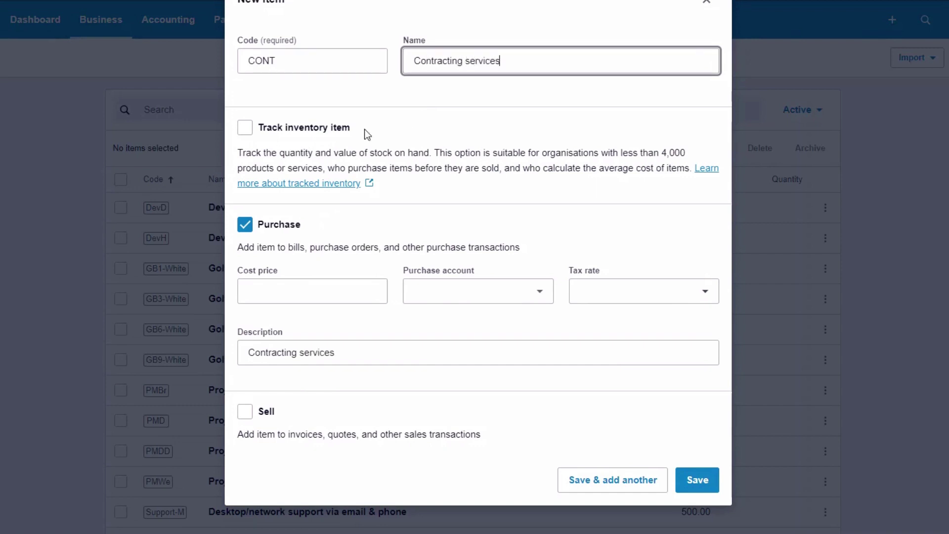
{"action": "left_click", "coordinate": [390, 126]}
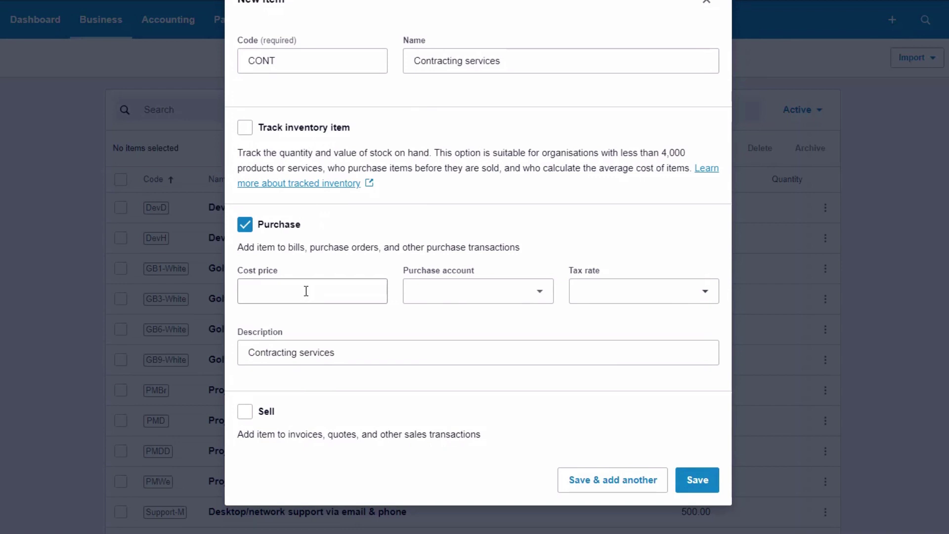
{"action": "left_click", "coordinate": [707, 299]}
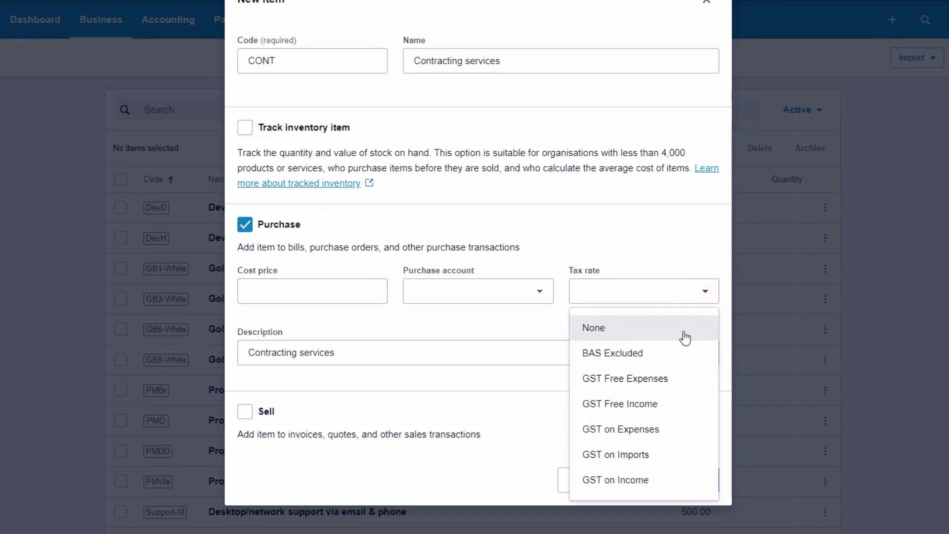
{"action": "left_click", "coordinate": [653, 430]}
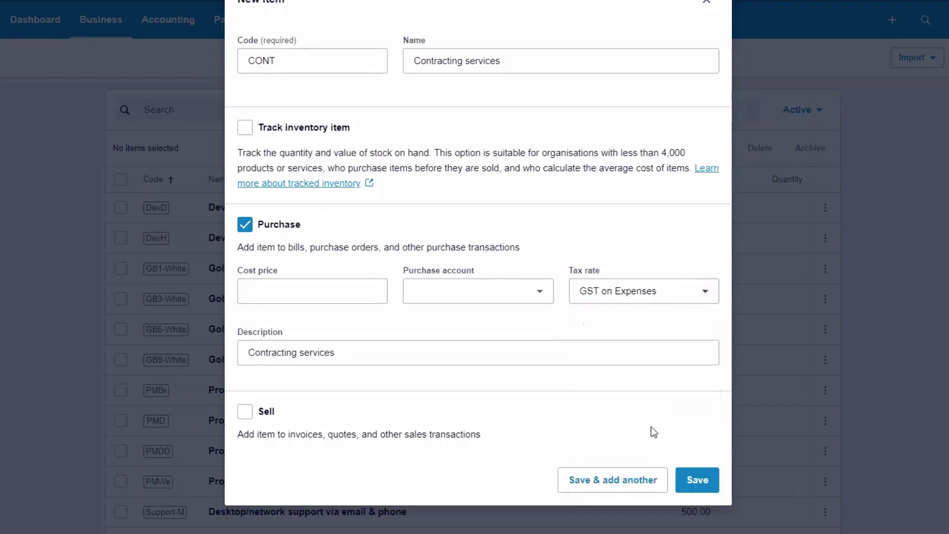
Change the code to CONT GST, end the description with GST, and save the item
{"action": "left_click", "coordinate": [305, 55]}
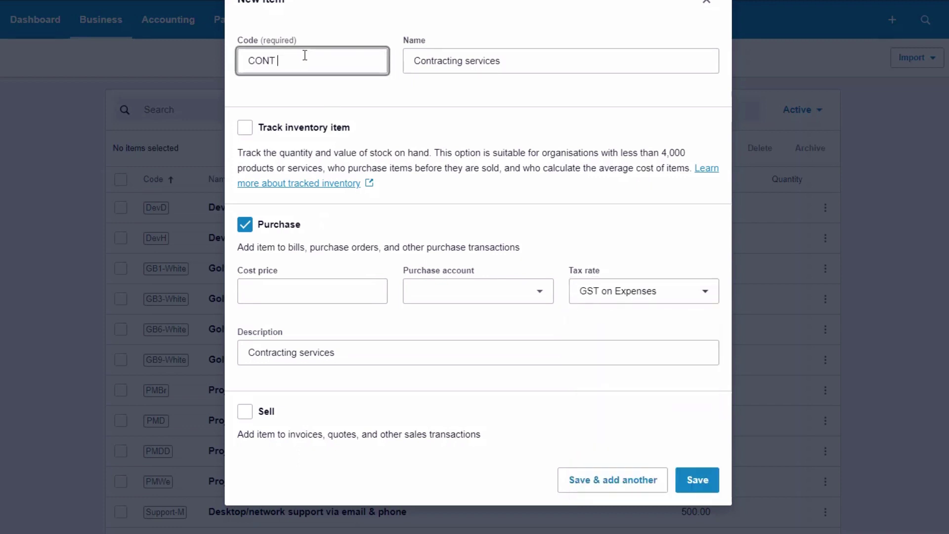
{"action": "type", "text": "GST"}
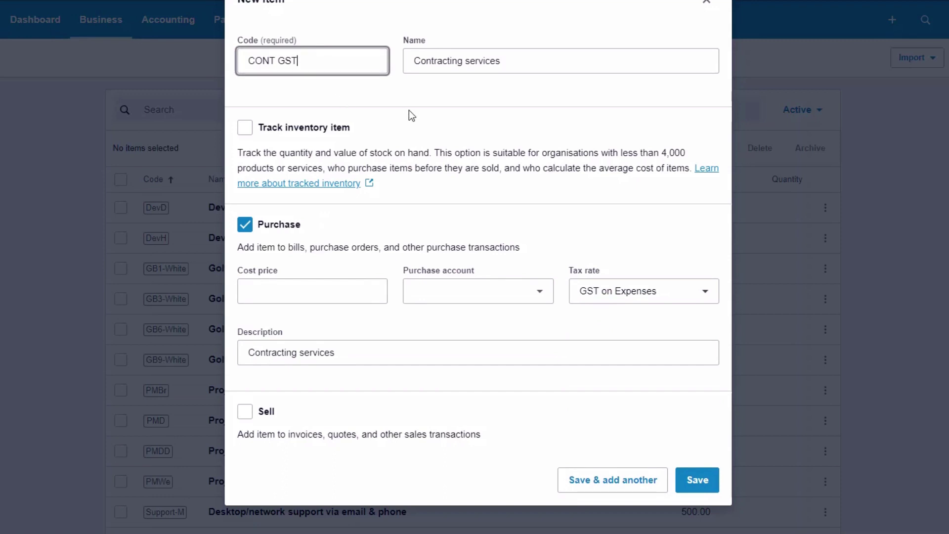
{"action": "left_click", "coordinate": [411, 109]}
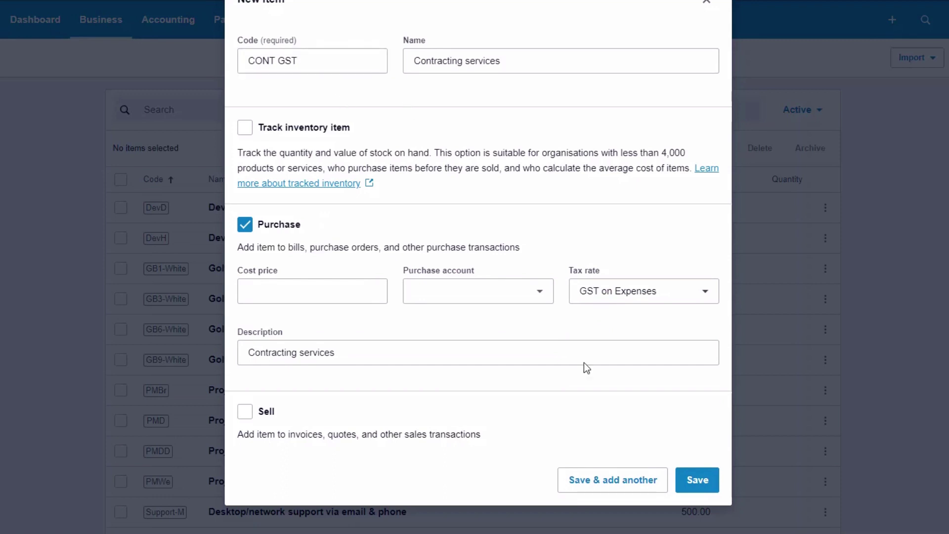
{"action": "left_click", "coordinate": [411, 344]}
{"action": "type", "text": "GS"}
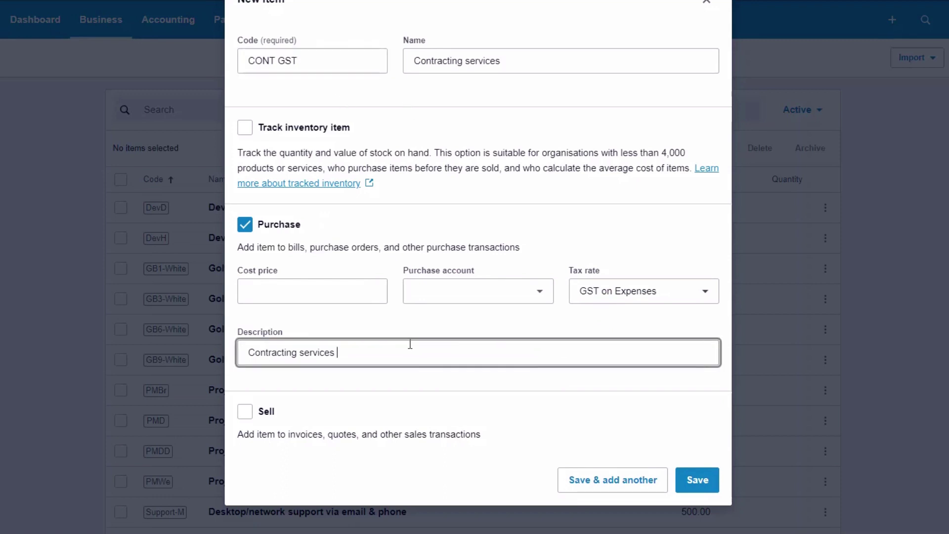
{"action": "type", "text": "T"}
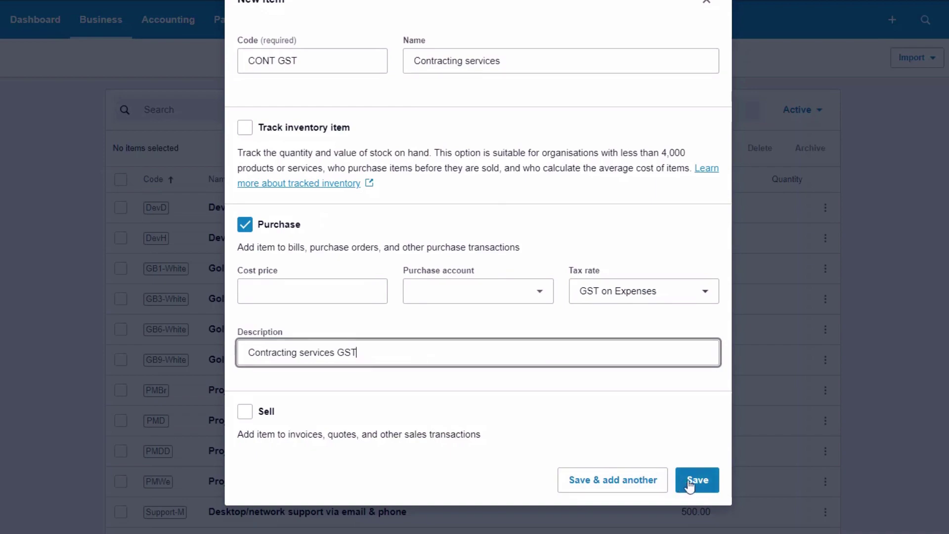
{"action": "left_click", "coordinate": [694, 486]}
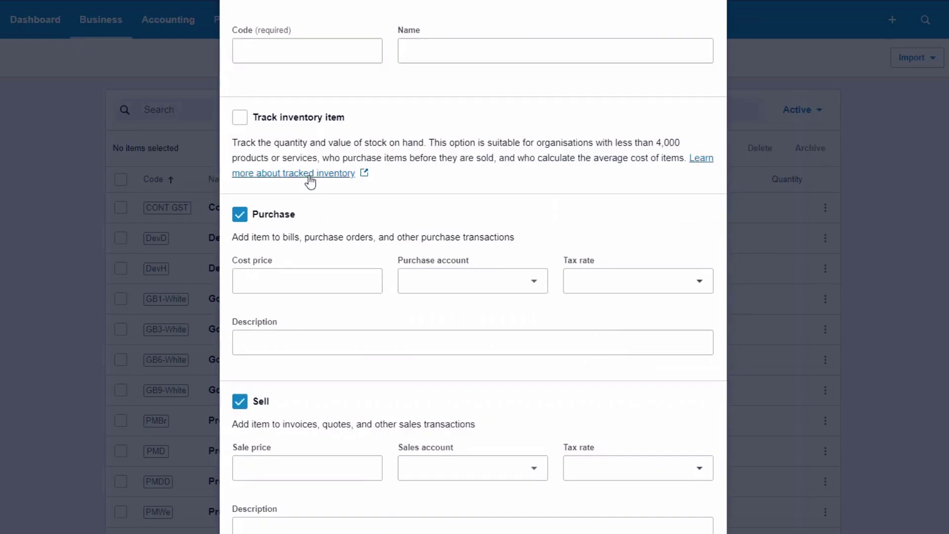
Save purchase-only item CONT no GST, Contractor No GST, with tax rate GST Free Expenses
{"action": "left_click", "coordinate": [285, 52]}
{"action": "type", "text": "C"}
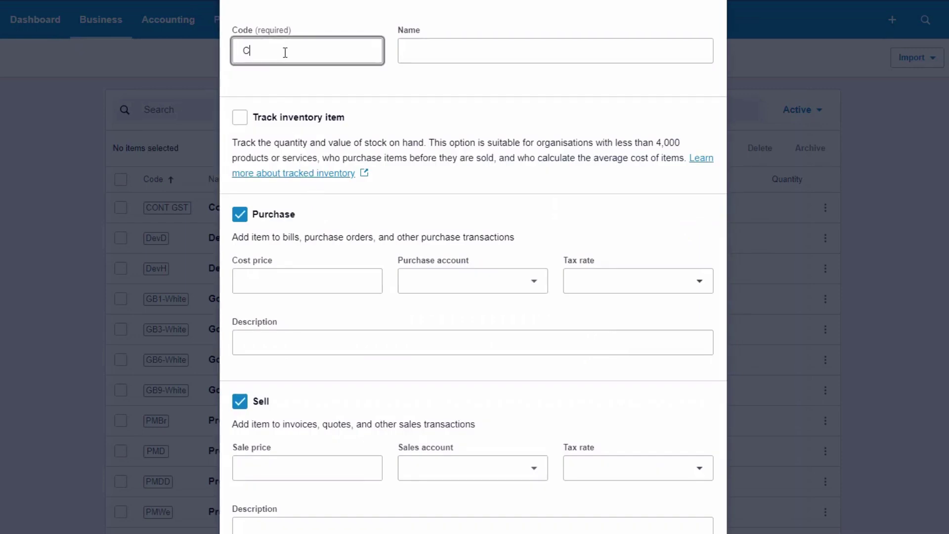
{"action": "type", "text": "ONT no GST"}
{"action": "left_click", "coordinate": [426, 50]}
{"action": "type", "text": "C"}
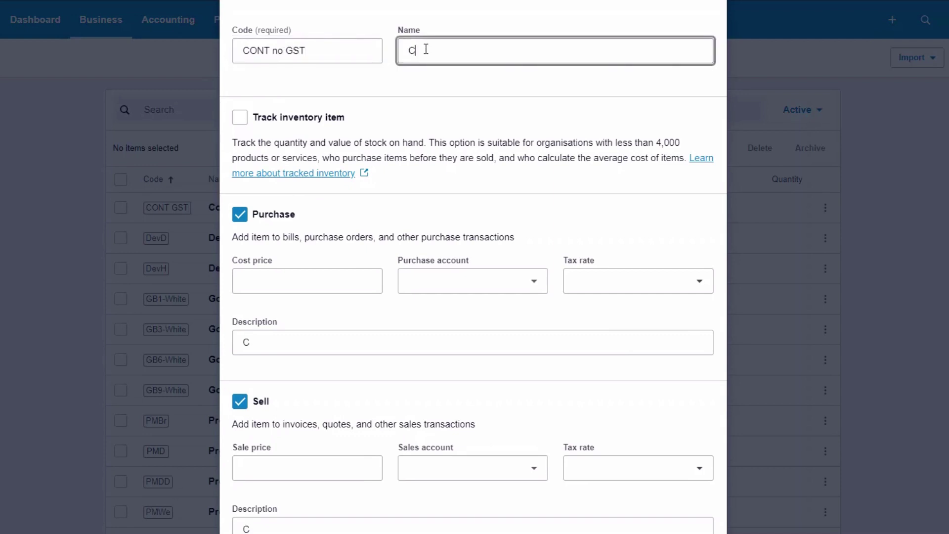
{"action": "type", "text": "ontrac"}
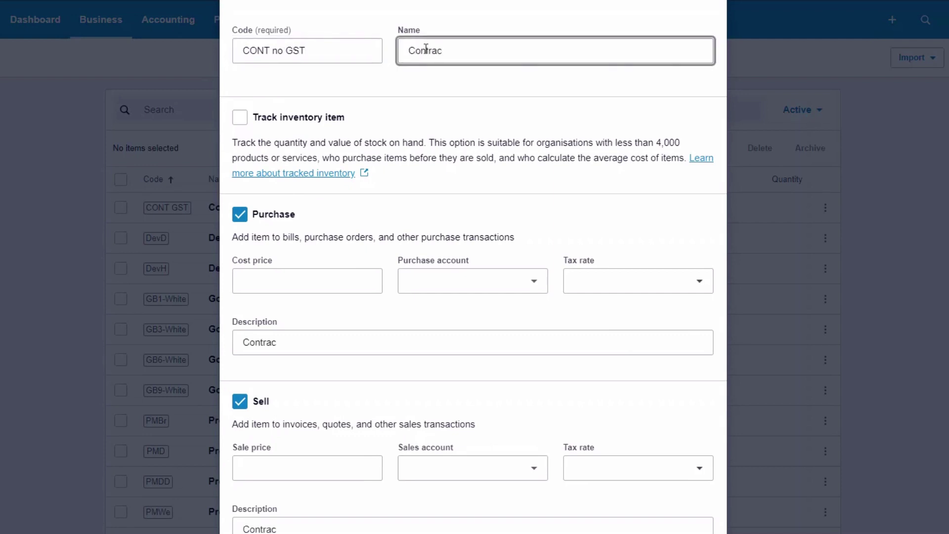
{"action": "type", "text": "tor No GST"}
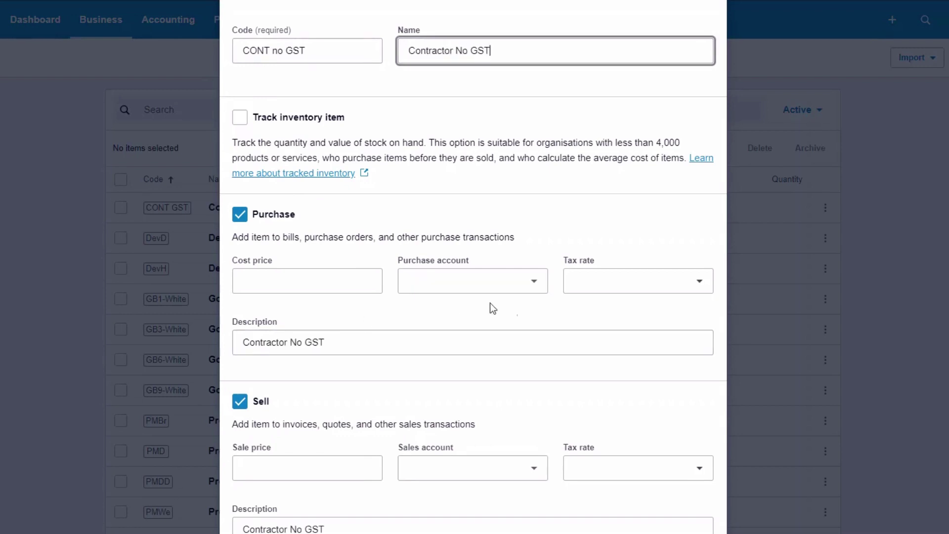
{"action": "left_click", "coordinate": [702, 286]}
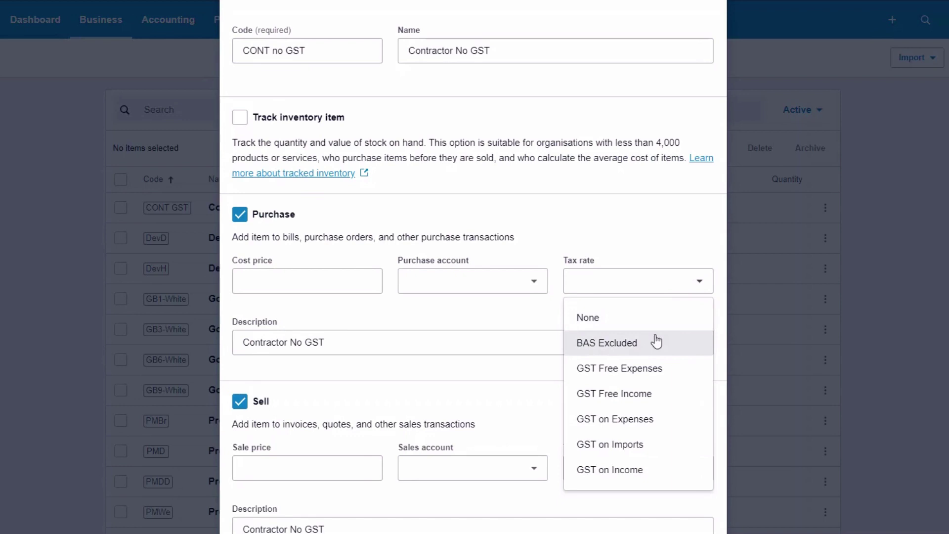
{"action": "left_click", "coordinate": [651, 368]}
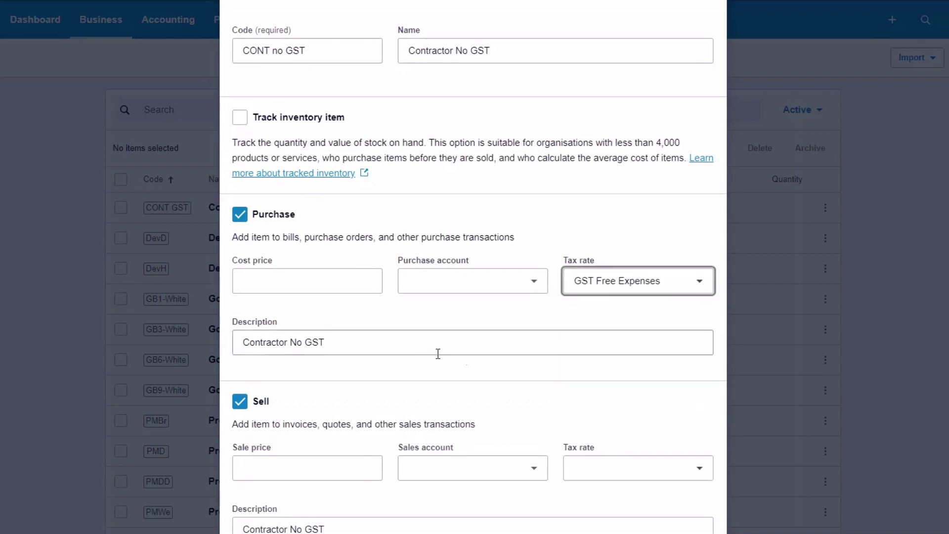
{"action": "left_click", "coordinate": [240, 402]}
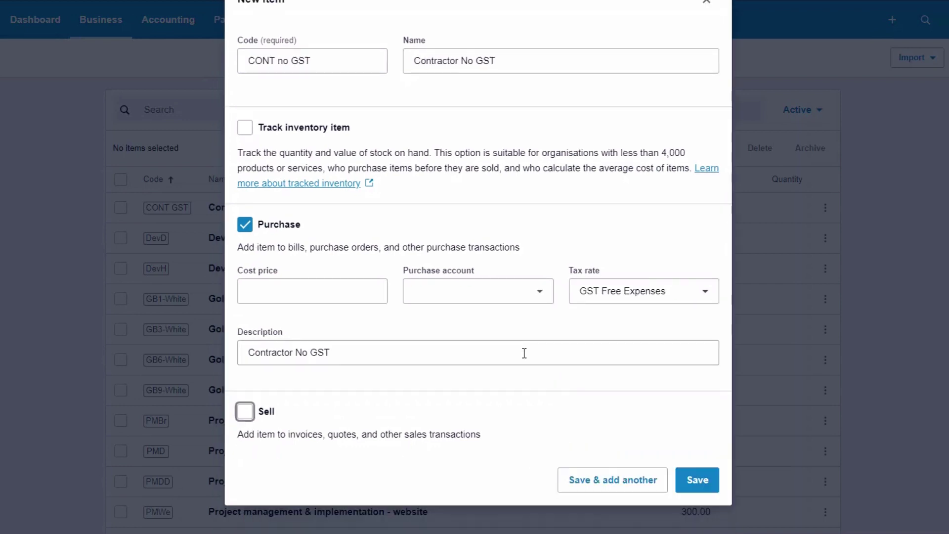
{"action": "left_click", "coordinate": [714, 481]}
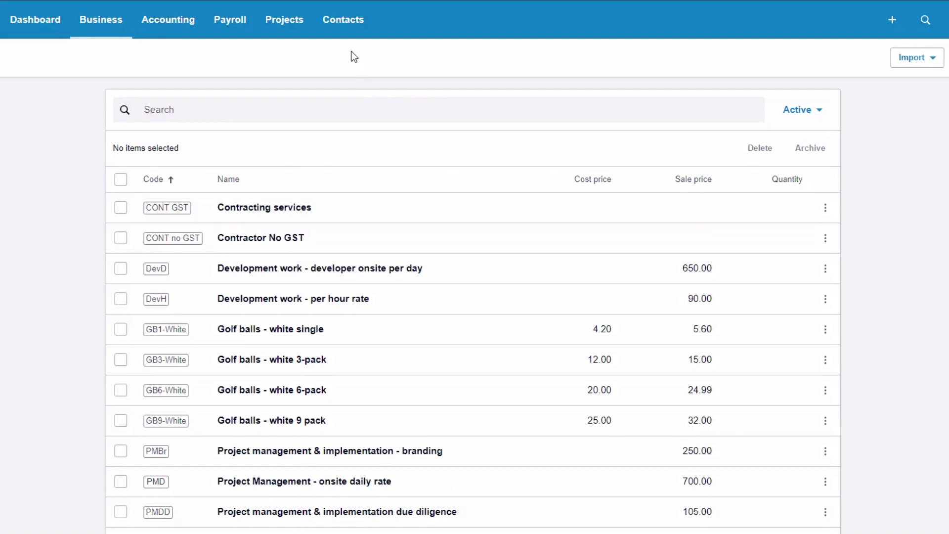
Show the Suppliers contact list and close the contacts introduction banner
{"action": "left_click", "coordinate": [343, 26]}
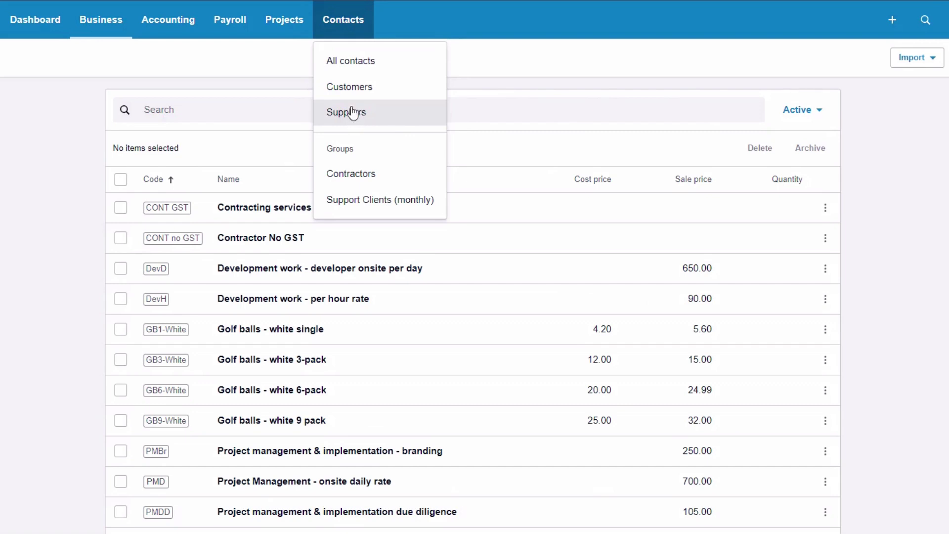
{"action": "left_click", "coordinate": [354, 114]}
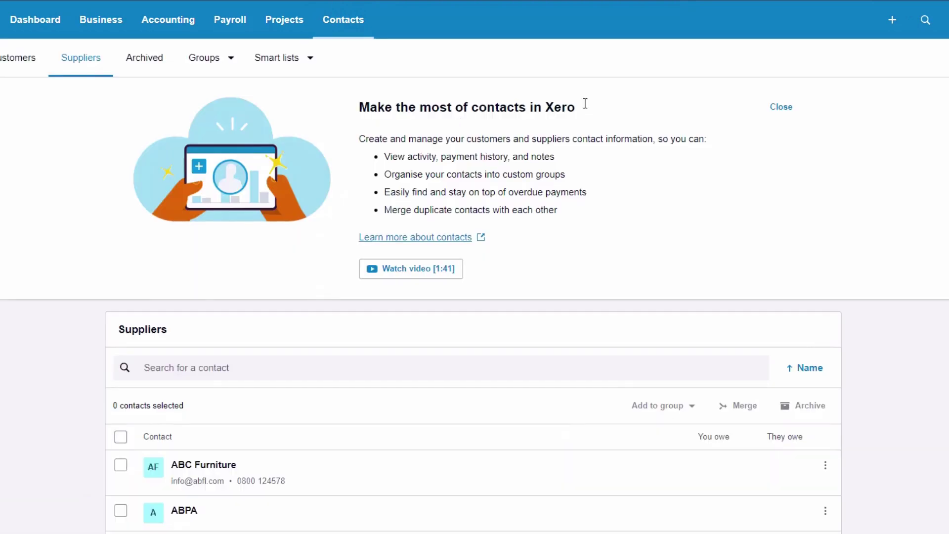
{"action": "left_click", "coordinate": [782, 109]}
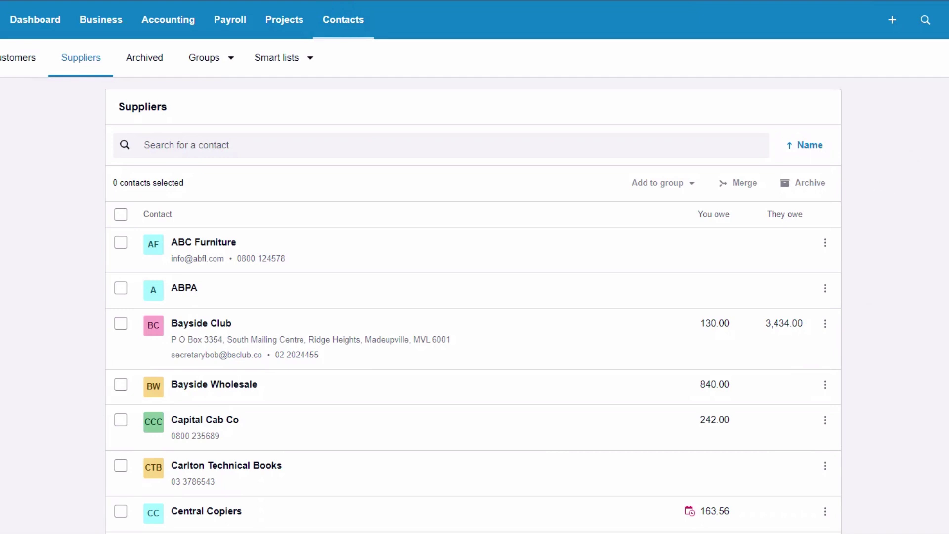
Create a new contact and type its name as ABC Contractor, fixing the typos
{"action": "left_click", "coordinate": [808, 123]}
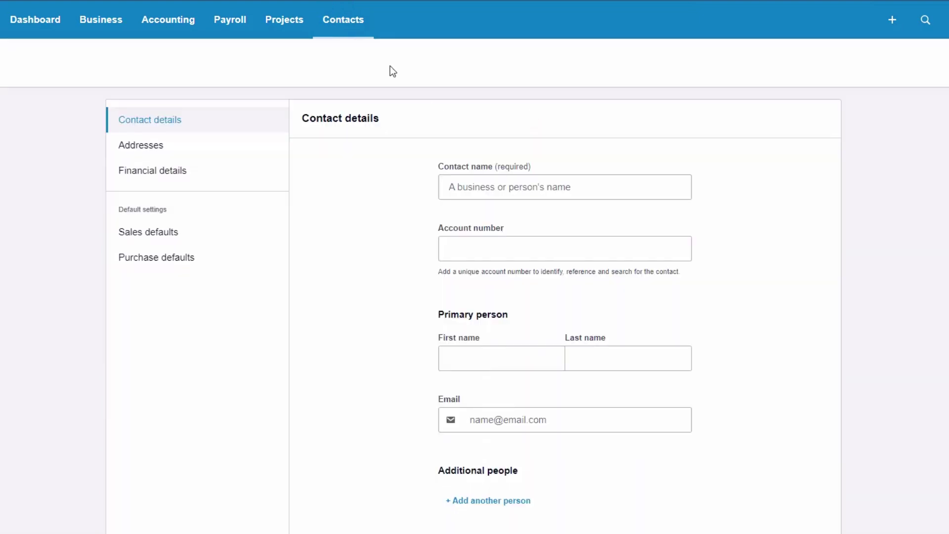
{"action": "left_click", "coordinate": [505, 186]}
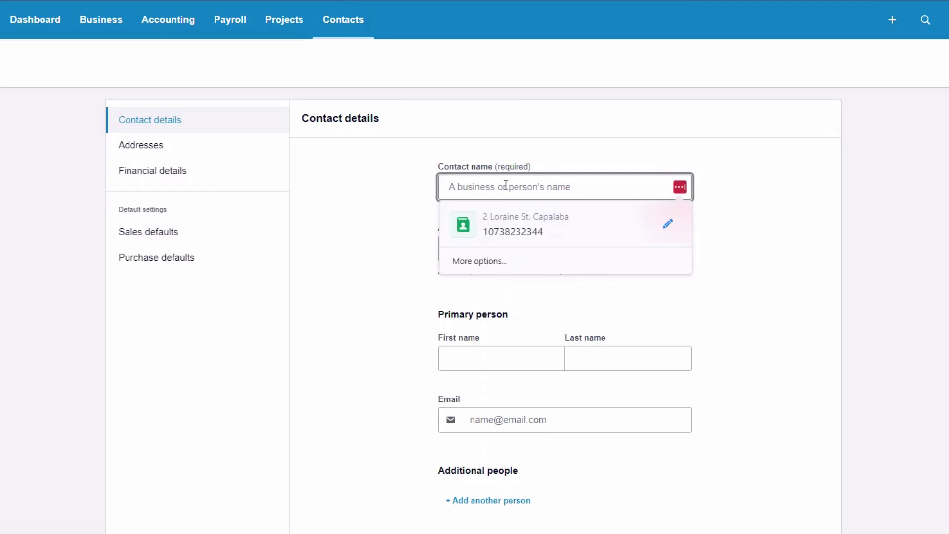
{"action": "type", "text": "ABC COntr"}
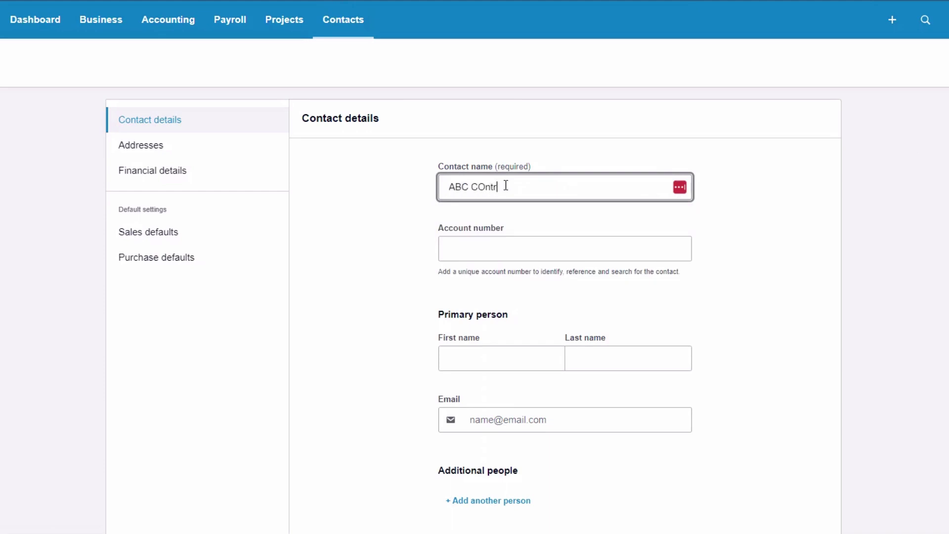
{"action": "type", "text": "cator"}
{"action": "left_click", "coordinate": [489, 253]}
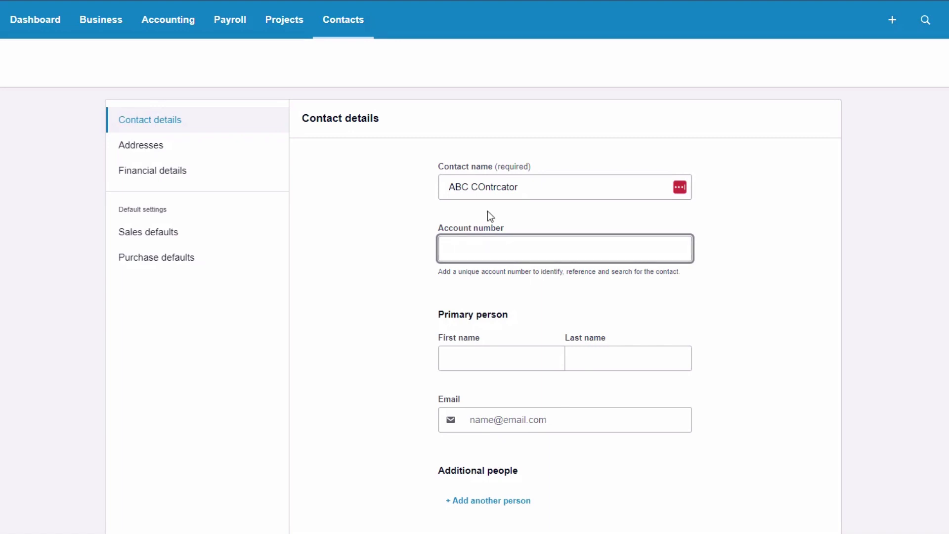
{"action": "left_click", "coordinate": [485, 187]}
{"action": "key", "text": "BackSpace"}
{"action": "type", "text": "o"}
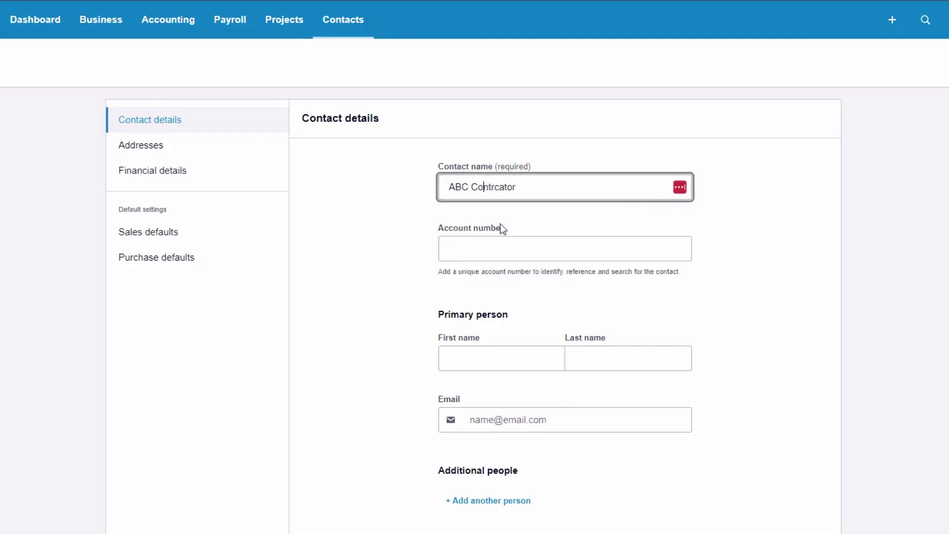
{"action": "left_click", "coordinate": [519, 187]}
{"action": "key", "text": "BackSpace"}
{"action": "key", "text": "BackSpace"}
{"action": "key", "text": "BackSpace"}
{"action": "key", "text": "BackSpace"}
{"action": "key", "text": "BackSpace"}
{"action": "type", "text": "actor"}
{"action": "left_click", "coordinate": [504, 231]}
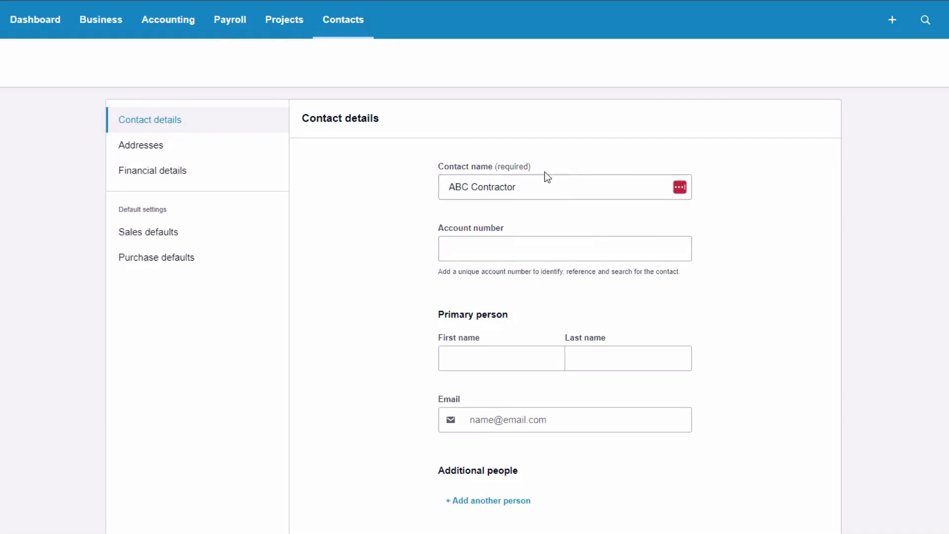
Fill in the contact's e-mail address
{"action": "scroll", "coordinate": [413, 224], "scroll_direction": "down", "scroll_amount": 3}
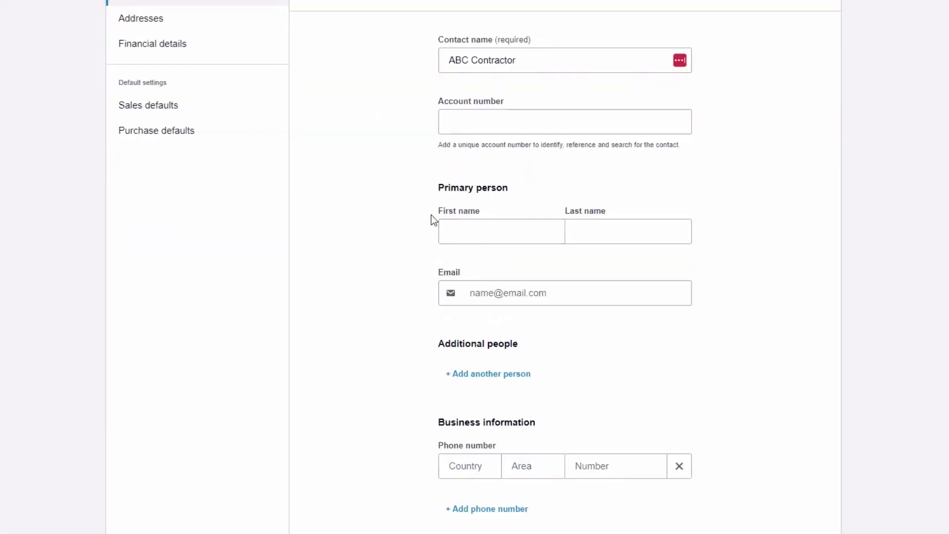
{"action": "left_click", "coordinate": [551, 294]}
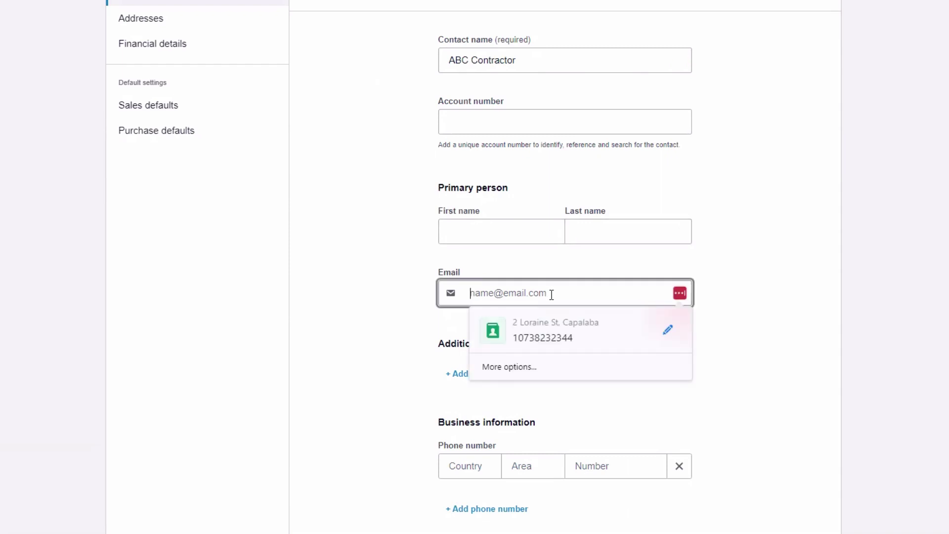
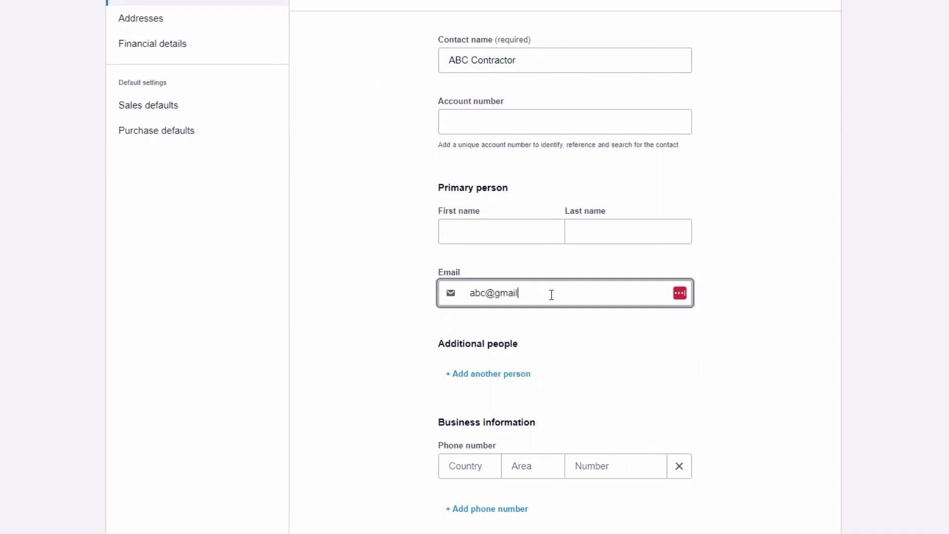
{"action": "left_click", "coordinate": [373, 362]}
Enter the contact's ABN, then return to the top of the form
{"action": "scroll", "coordinate": [400, 286], "scroll_direction": "down", "scroll_amount": 4}
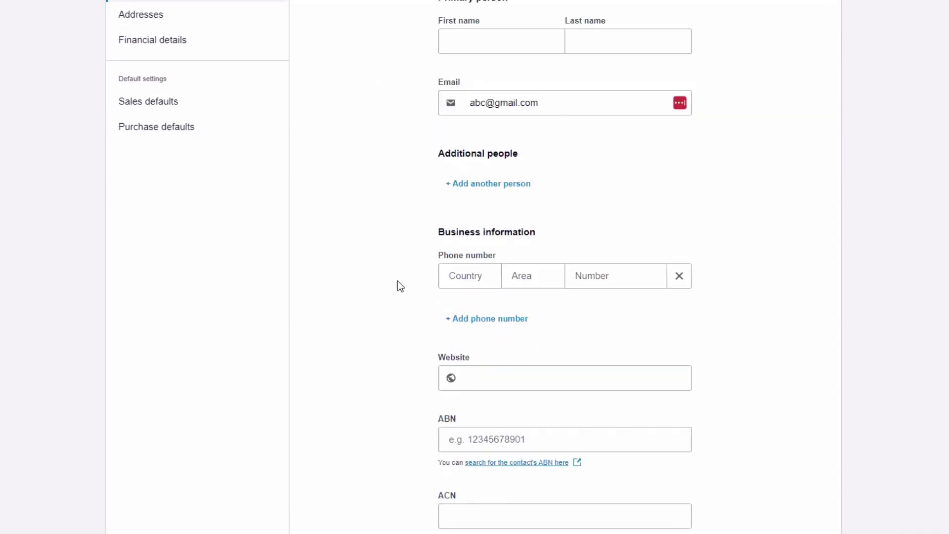
{"action": "scroll", "coordinate": [391, 267], "scroll_direction": "down", "scroll_amount": 3}
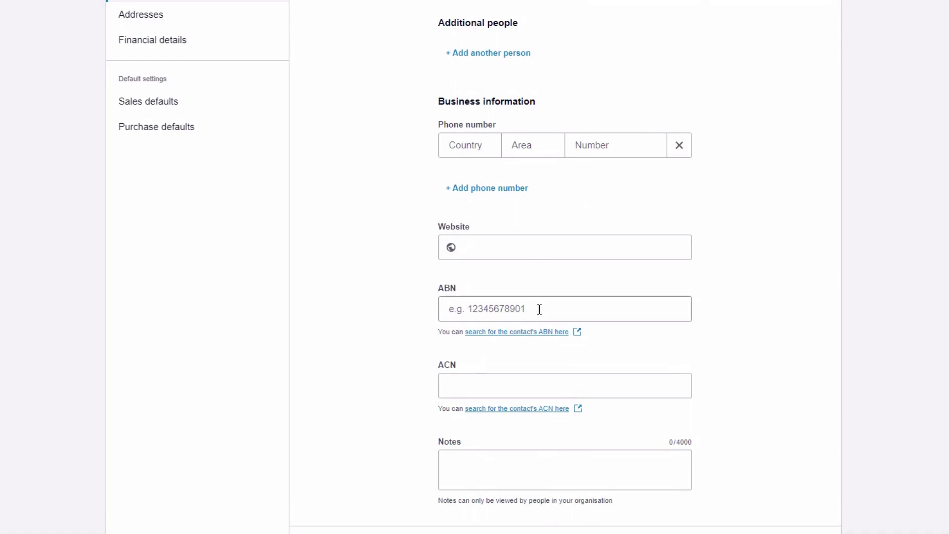
{"action": "left_click", "coordinate": [537, 310]}
{"action": "type", "text": "12345"}
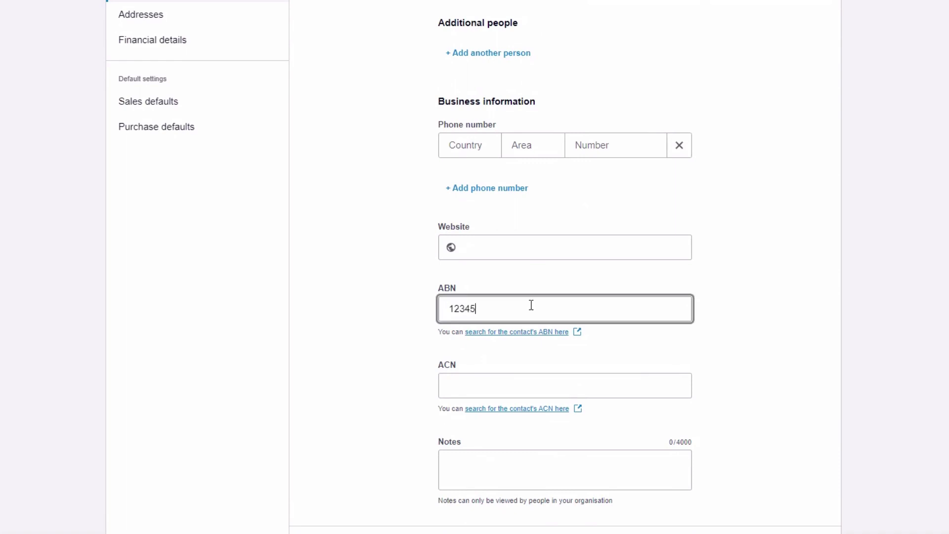
{"action": "type", "text": "6898"}
{"action": "left_click", "coordinate": [394, 367]}
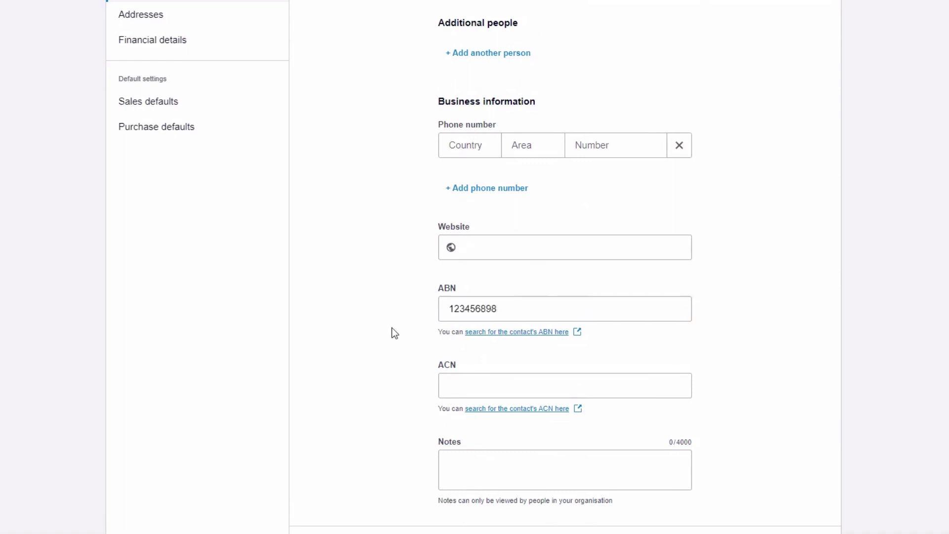
{"action": "scroll", "coordinate": [743, 349], "scroll_direction": "up", "scroll_amount": 3}
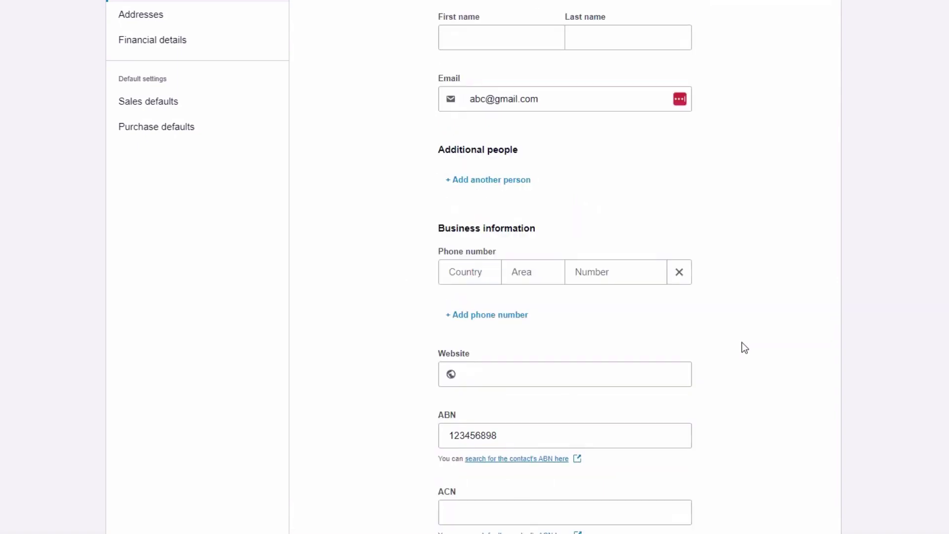
{"action": "scroll", "coordinate": [745, 348], "scroll_direction": "down", "scroll_amount": 3}
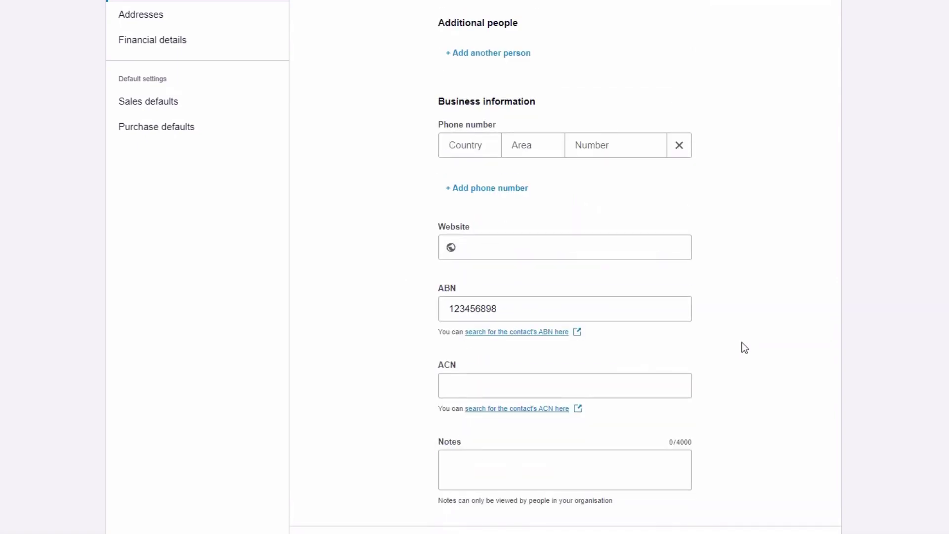
{"action": "scroll", "coordinate": [740, 339], "scroll_direction": "up", "scroll_amount": 4}
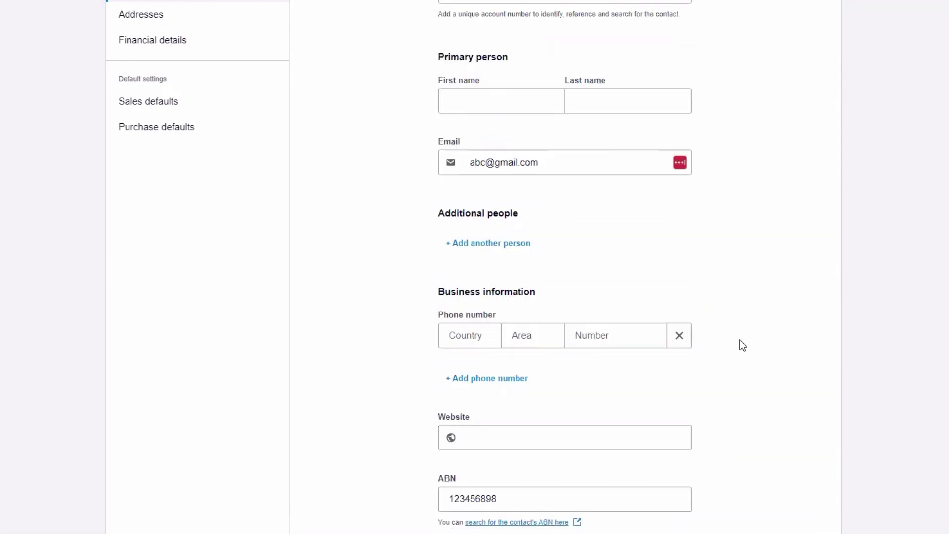
{"action": "scroll", "coordinate": [740, 340], "scroll_direction": "up", "scroll_amount": 3}
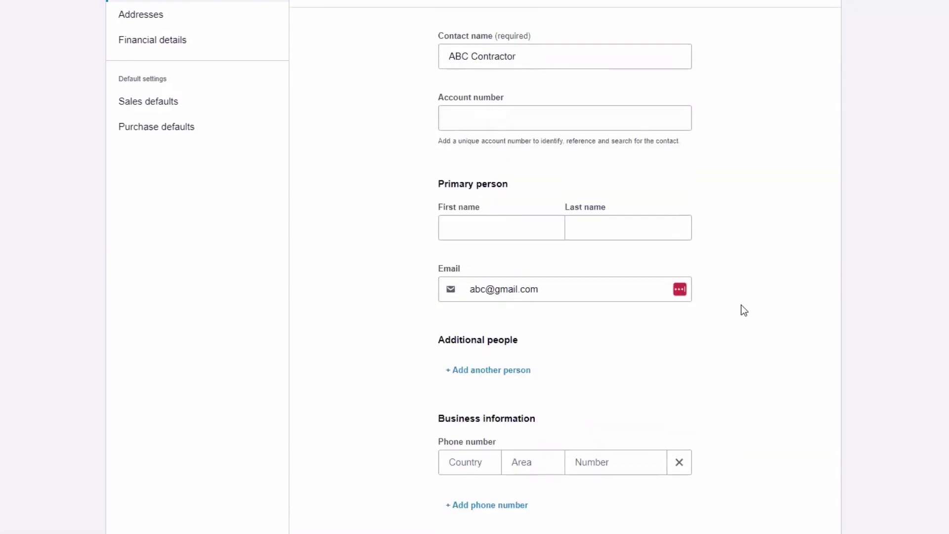
{"action": "scroll", "coordinate": [740, 309], "scroll_direction": "up", "scroll_amount": 3}
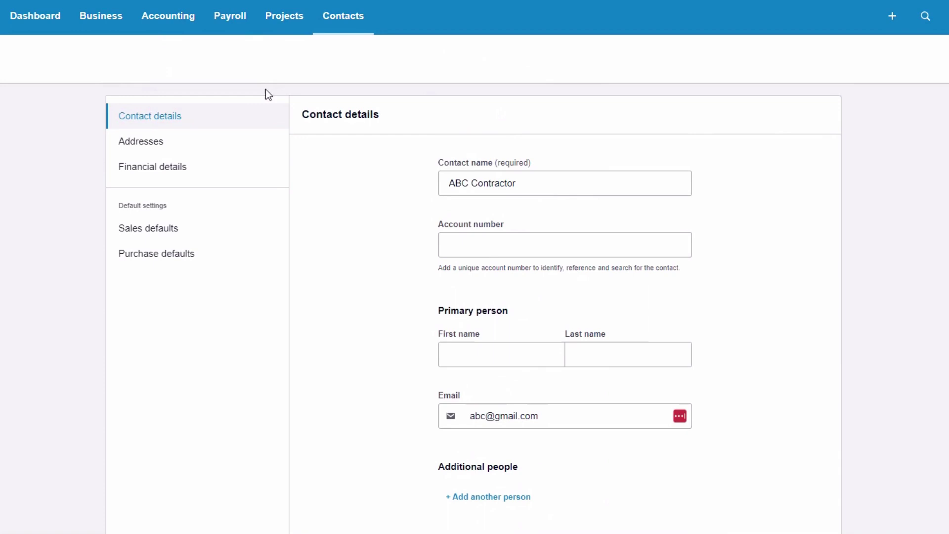
Look up and add the contractor's billing address, also using it as the delivery address
{"action": "left_click", "coordinate": [125, 144]}
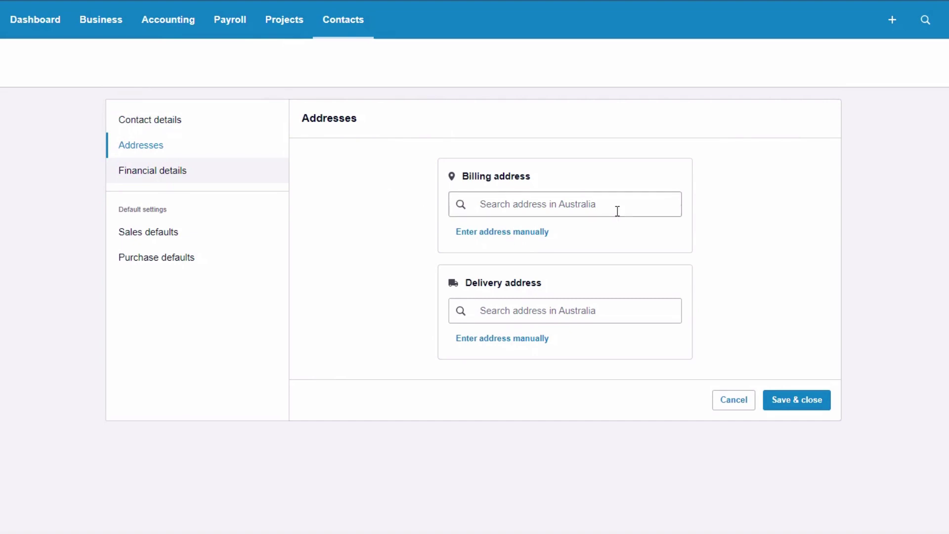
{"action": "left_click", "coordinate": [523, 203]}
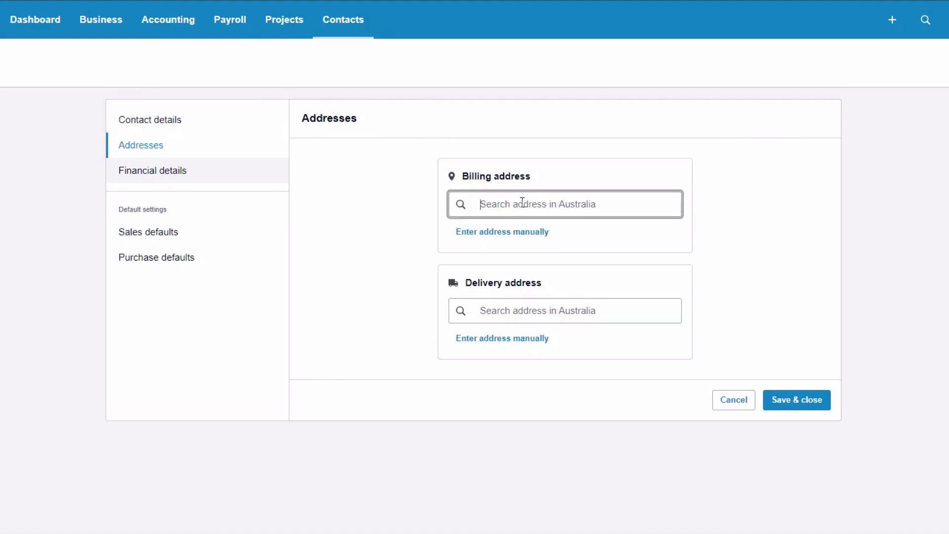
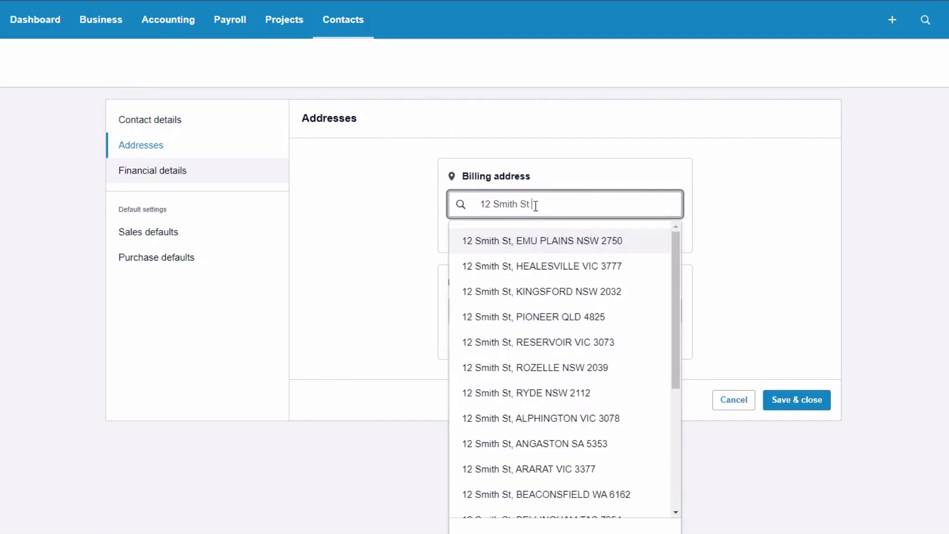
{"action": "left_click", "coordinate": [519, 243]}
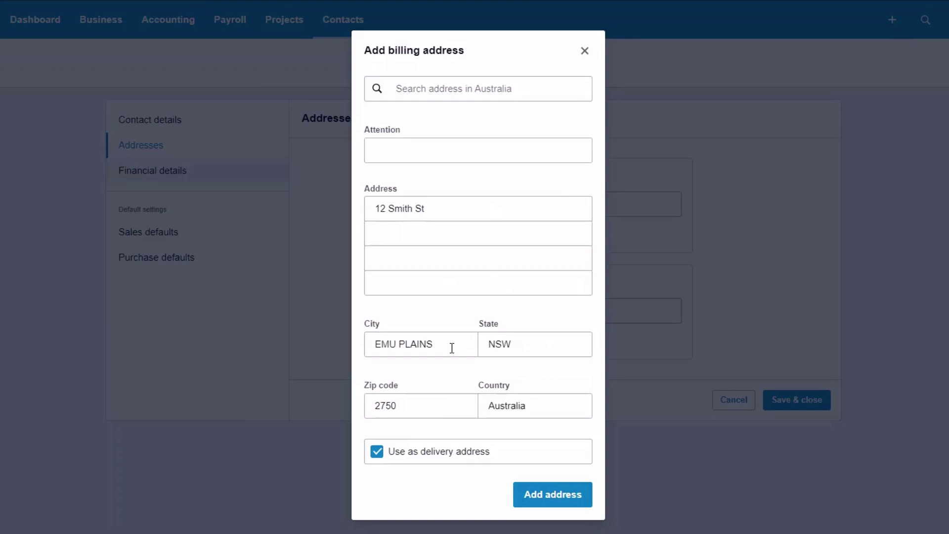
{"action": "left_click", "coordinate": [548, 504]}
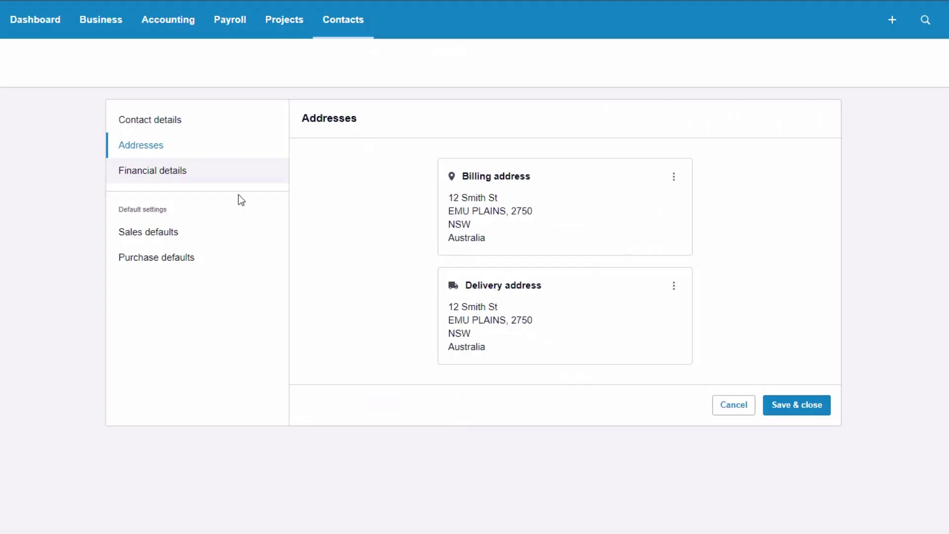
In Financial details, enter the bank account name ABC COntract
{"action": "left_click", "coordinate": [150, 173]}
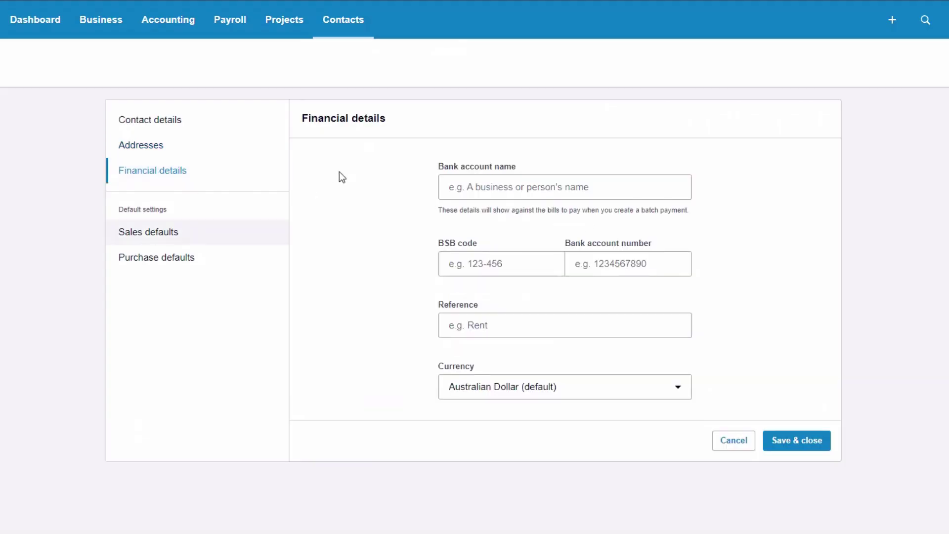
{"action": "left_click", "coordinate": [458, 189]}
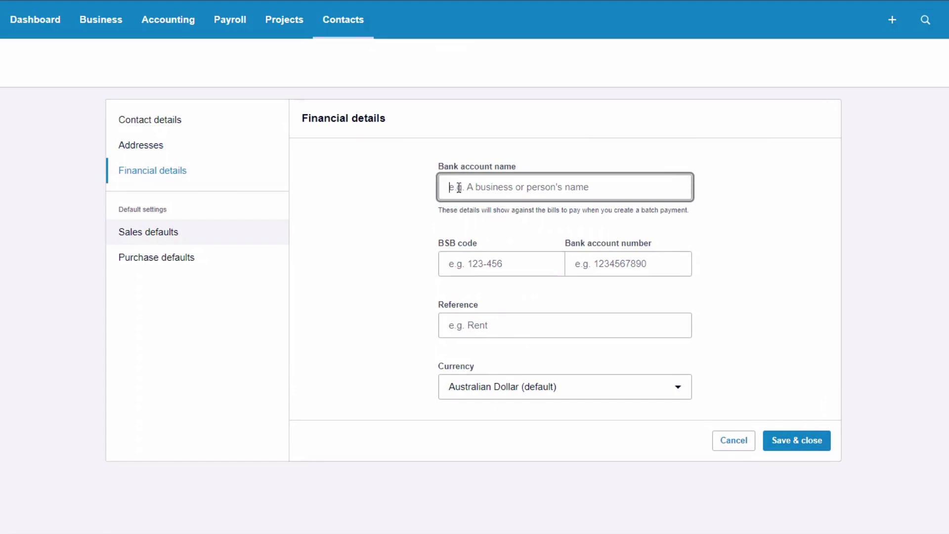
{"action": "type", "text": "ABC COnt"}
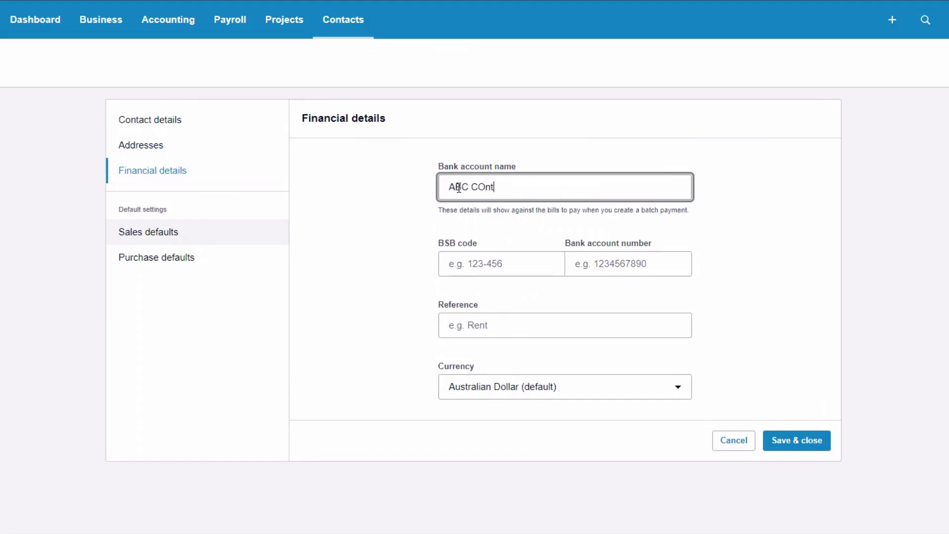
{"action": "type", "text": "ract"}
{"action": "key", "text": "Tab"}
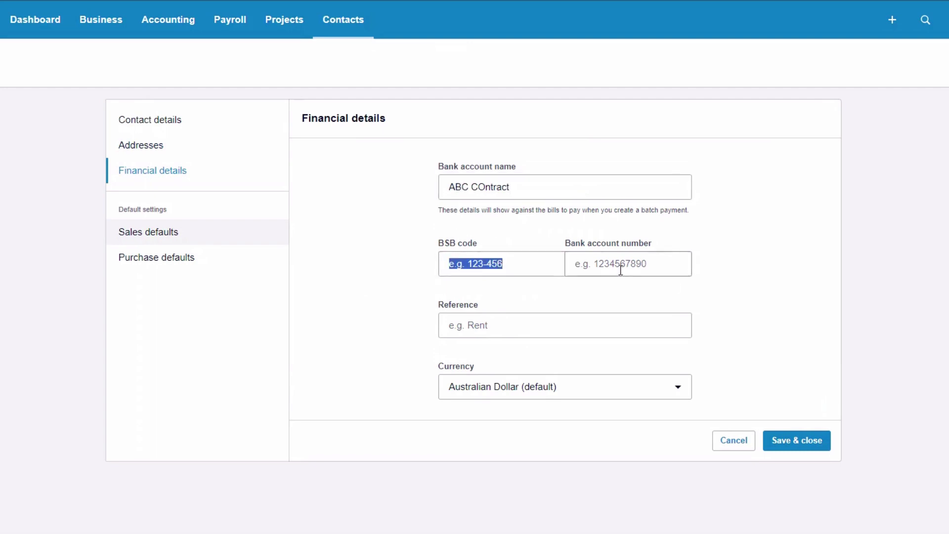
Enter the corrected BSB code and the bank account number, leaving the reference blank
{"action": "left_click", "coordinate": [624, 257]}
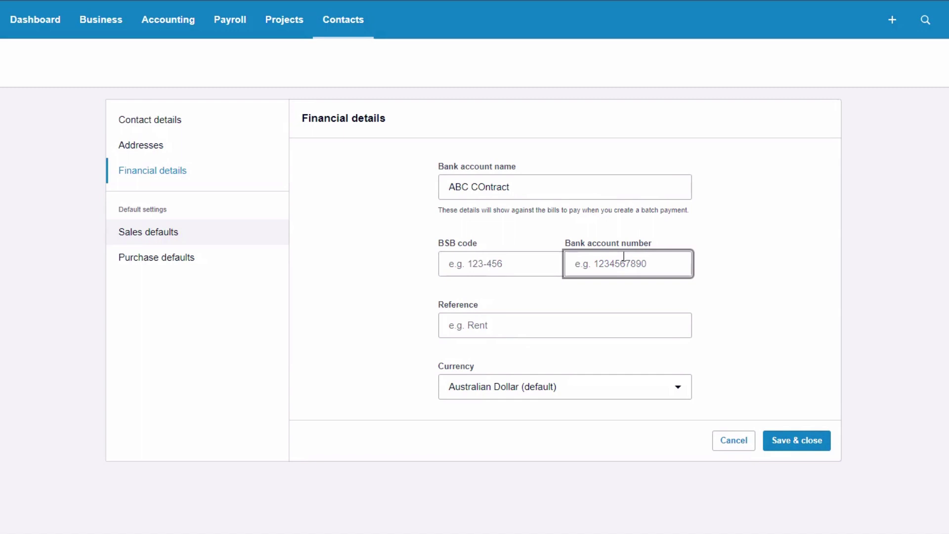
{"action": "left_click", "coordinate": [474, 262]}
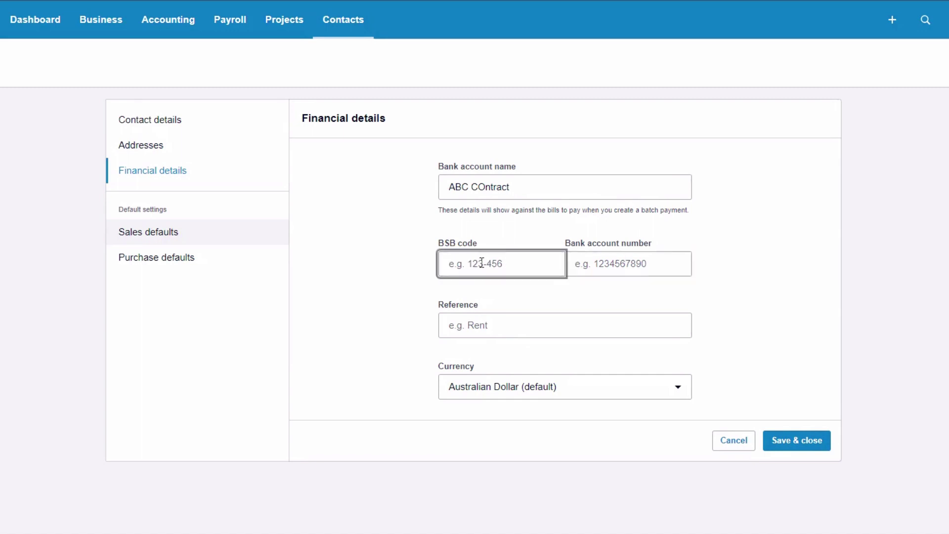
{"action": "type", "text": "123456"}
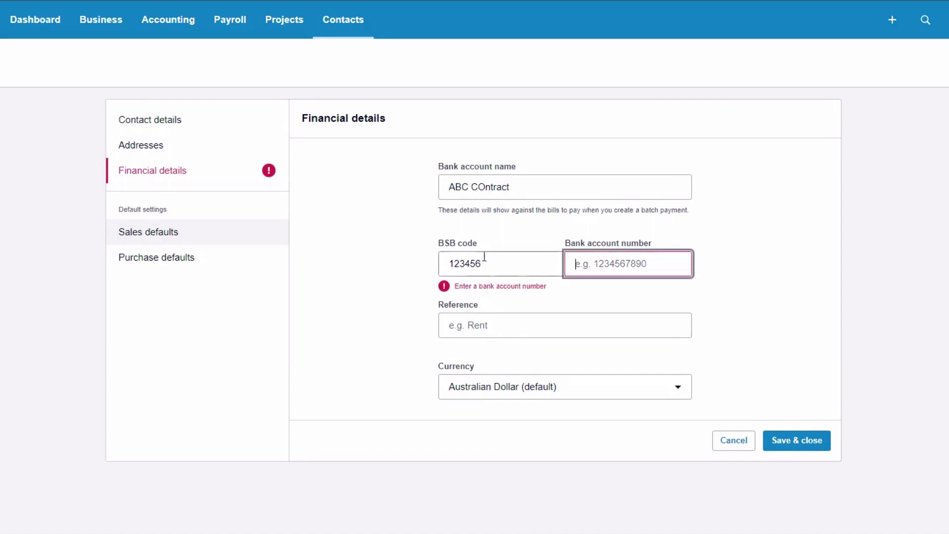
{"action": "key", "text": "BackSpace"}
{"action": "key", "text": "BackSpace"}
{"action": "key", "text": "BackSpace"}
{"action": "key", "text": "BackSpace"}
{"action": "key", "text": "BackSpace"}
{"action": "key", "text": "BackSpace"}
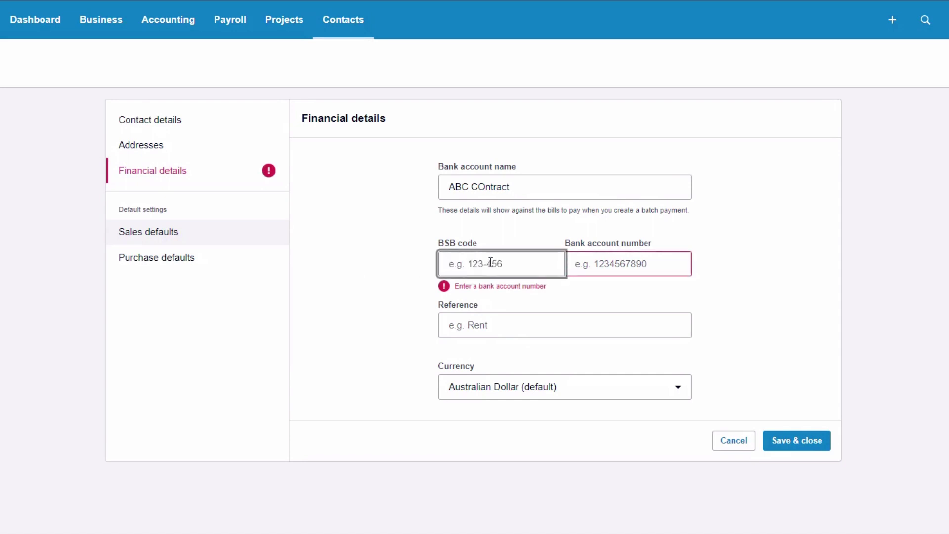
{"action": "type", "text": "484799"}
{"action": "key", "text": "Tab"}
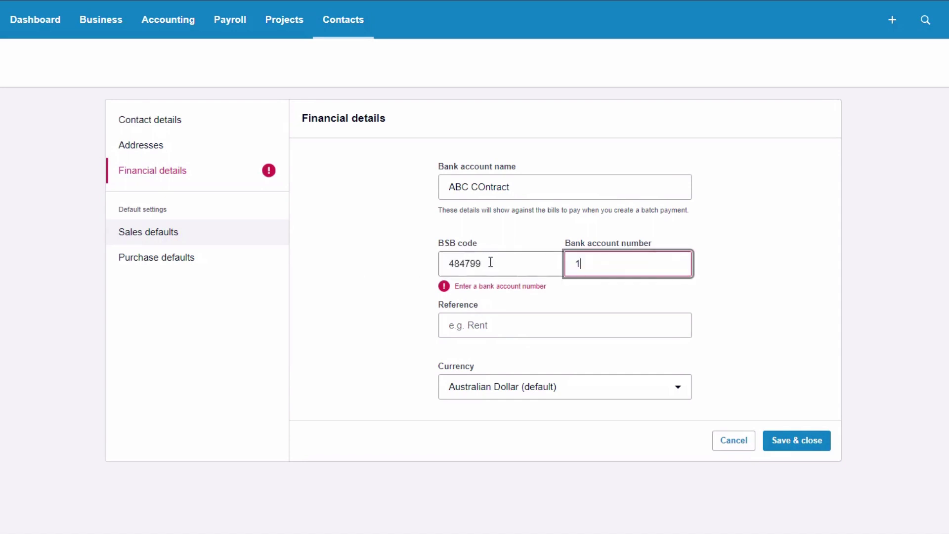
{"action": "key", "text": "Tab"}
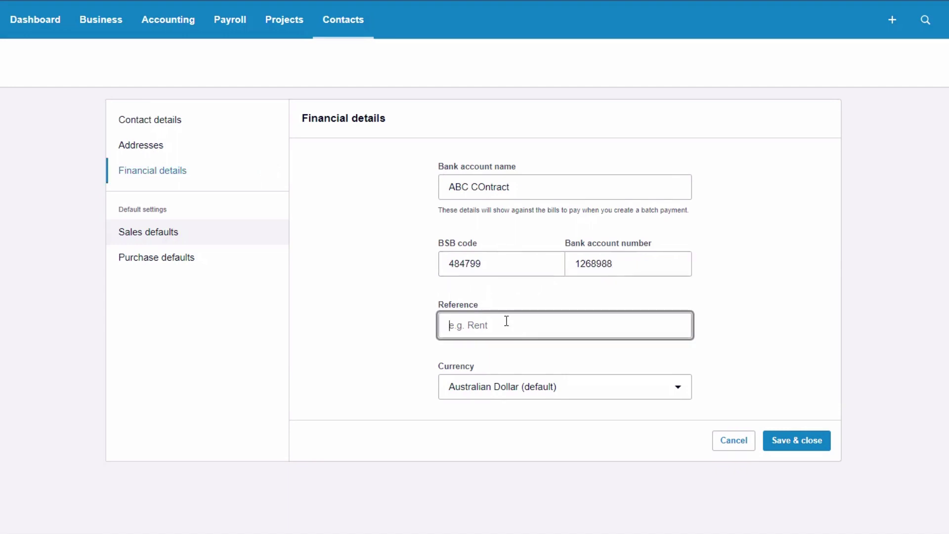
{"action": "left_click", "coordinate": [401, 310]}
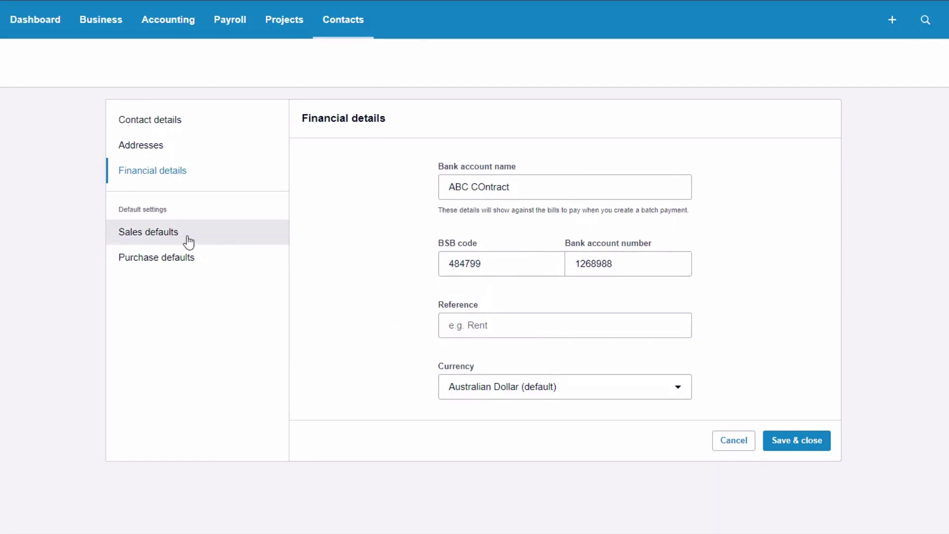
Set the purchase default account to 413 - Contractors NO GST and save and close the contact
{"action": "left_click", "coordinate": [180, 264]}
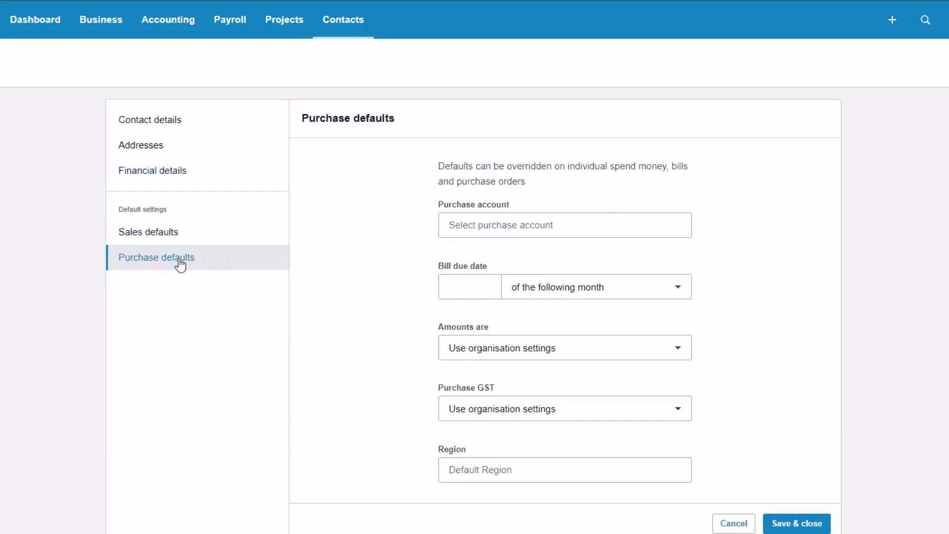
{"action": "left_click", "coordinate": [584, 225]}
{"action": "scroll", "coordinate": [562, 337], "scroll_direction": "down", "scroll_amount": 2}
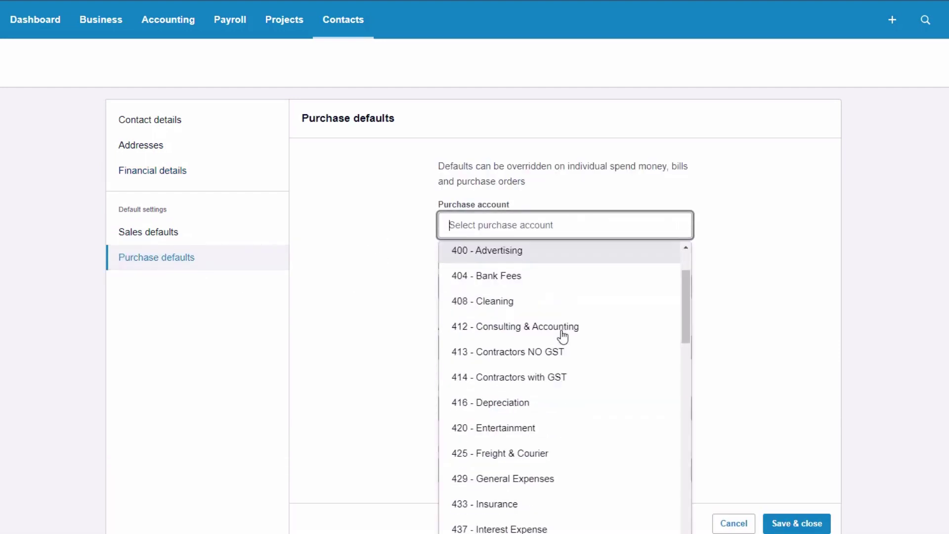
{"action": "scroll", "coordinate": [563, 337], "scroll_direction": "down", "scroll_amount": 2}
{"action": "left_click", "coordinate": [557, 311]}
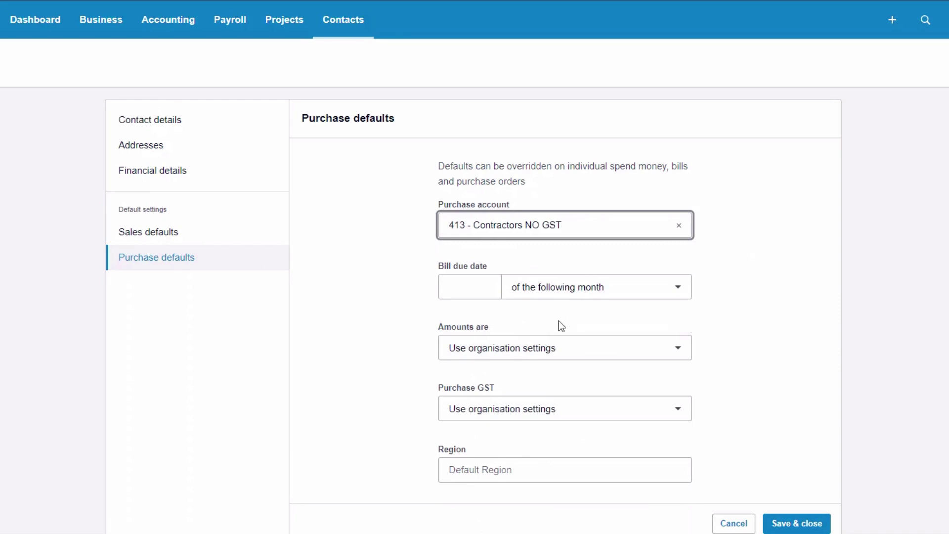
{"action": "left_click", "coordinate": [795, 523]}
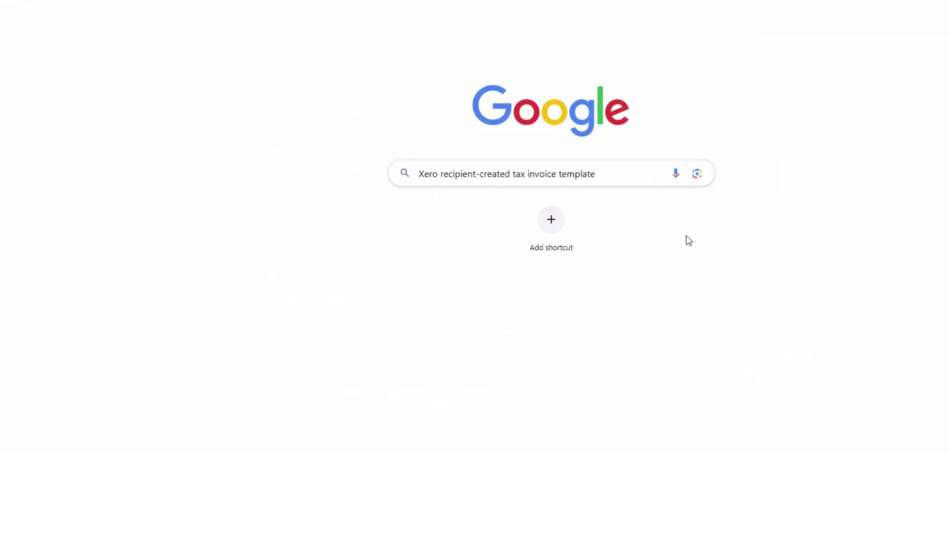
Search the web for Xero's guidance on recipient-created tax invoice templates
{"action": "key", "text": "Return"}
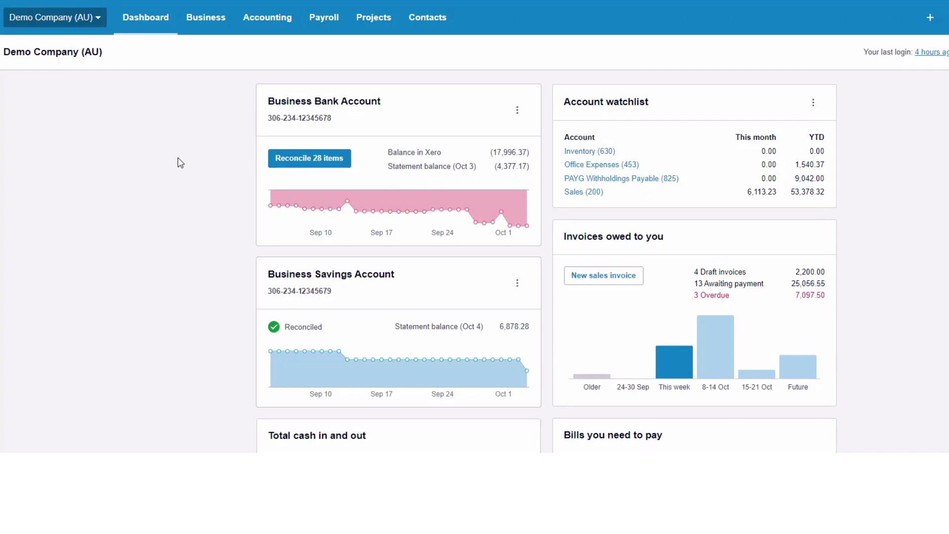
Go to the organisation's Invoice settings
{"action": "left_click", "coordinate": [99, 19]}
{"action": "left_click", "coordinate": [32, 164]}
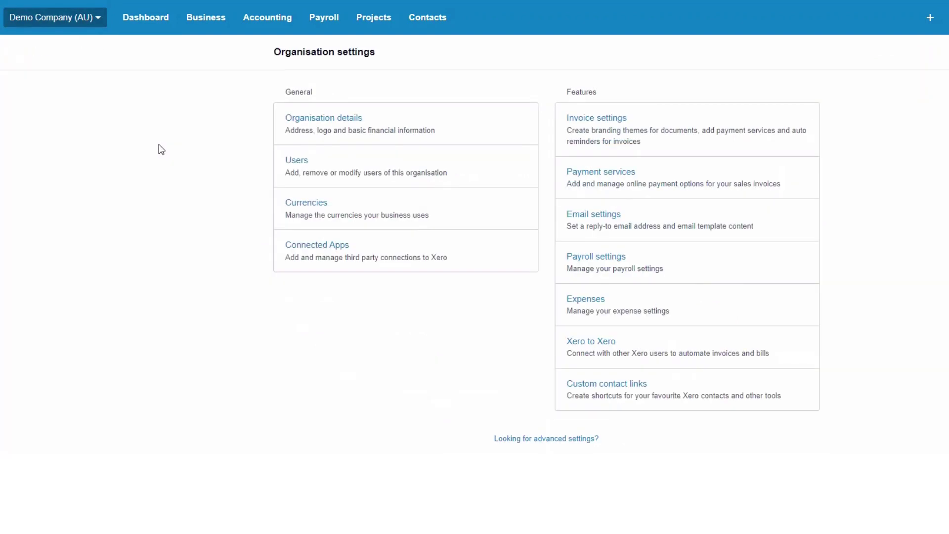
{"action": "left_click", "coordinate": [599, 124]}
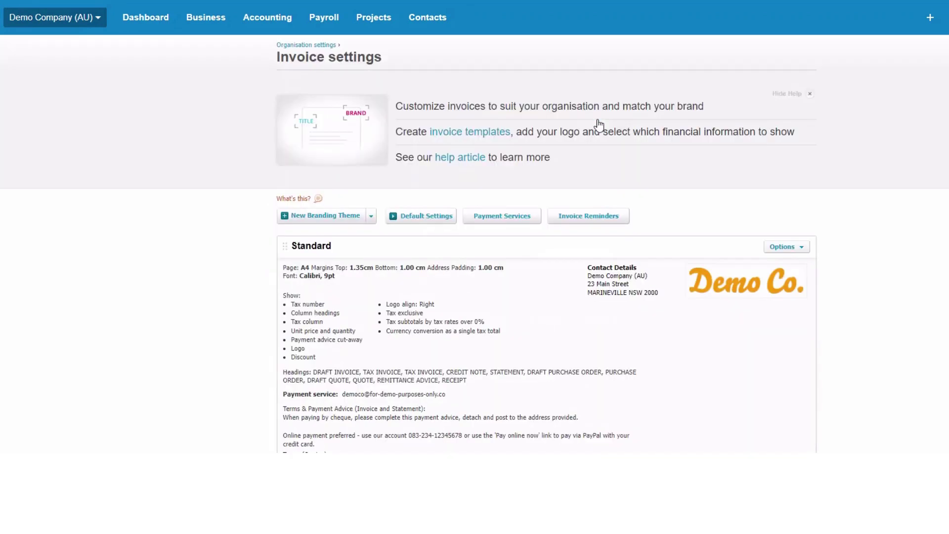
Create a new Custom .docx branding theme titled RCTI
{"action": "left_click", "coordinate": [370, 218]}
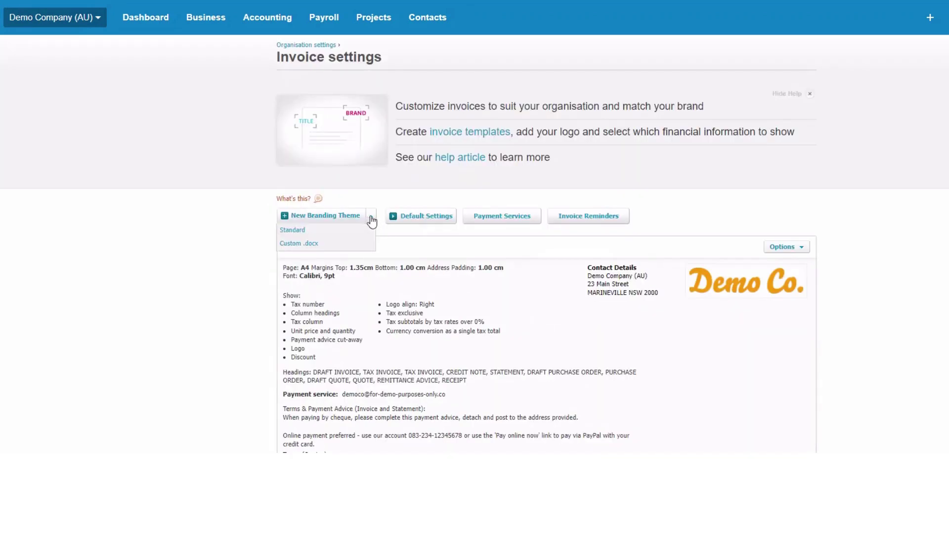
{"action": "left_click", "coordinate": [290, 245]}
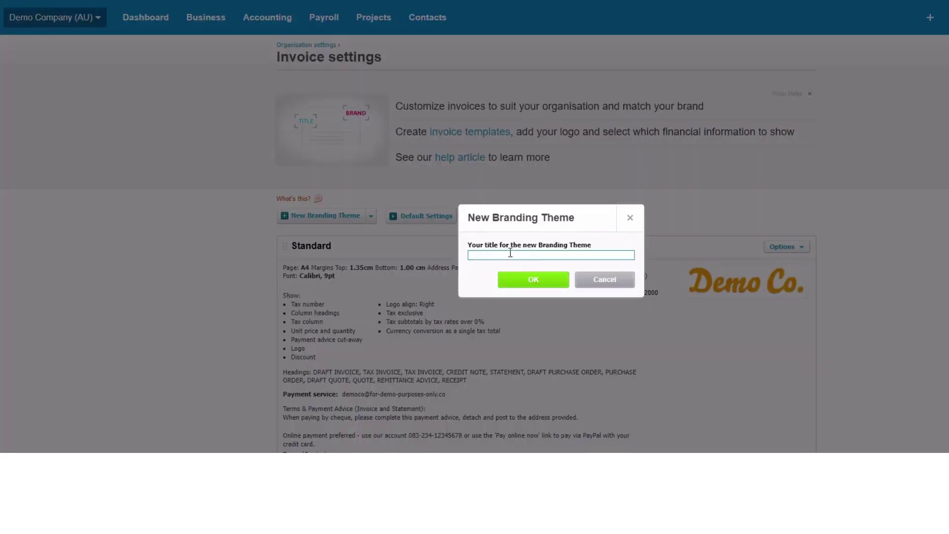
{"action": "type", "text": "ReCTI"}
{"action": "key", "text": "BackSpace"}
{"action": "key", "text": "BackSpace"}
{"action": "type", "text": "ec"}
{"action": "key", "text": "BackSpace"}
{"action": "key", "text": "BackSpace"}
{"action": "type", "text": "CTI"}
{"action": "left_click", "coordinate": [538, 282]}
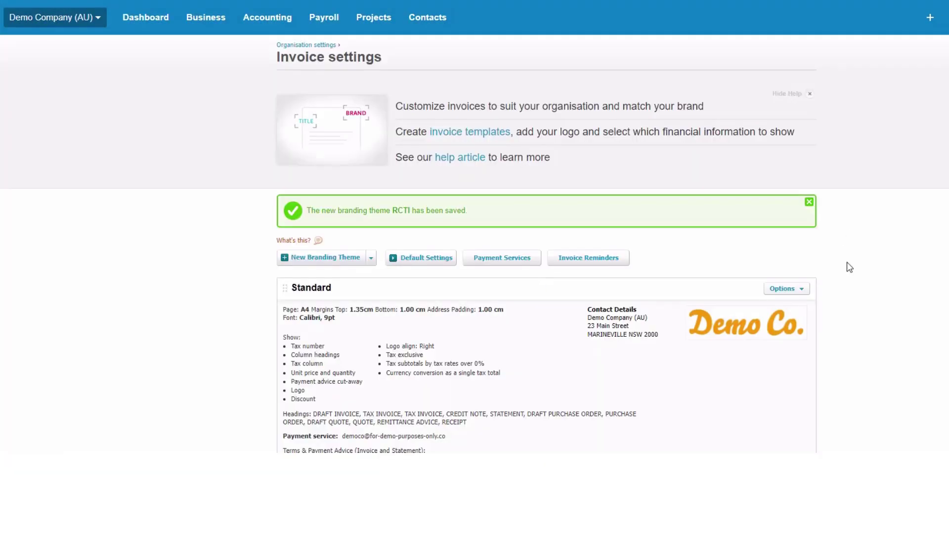
Upload RCTI-AU (1).docx as the Purchase Order template of the RCTI theme
{"action": "scroll", "coordinate": [860, 259], "scroll_direction": "down", "scroll_amount": 4}
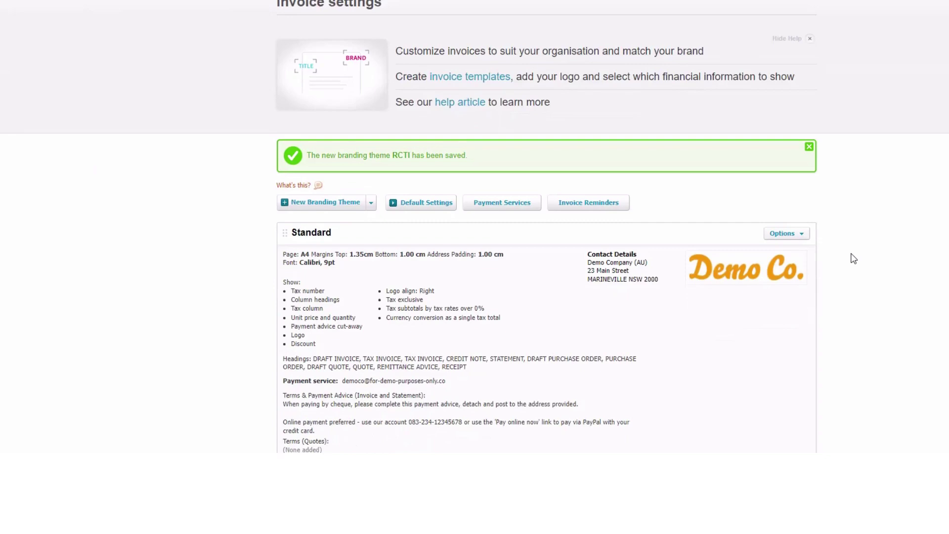
{"action": "scroll", "coordinate": [748, 205], "scroll_direction": "down", "scroll_amount": 10}
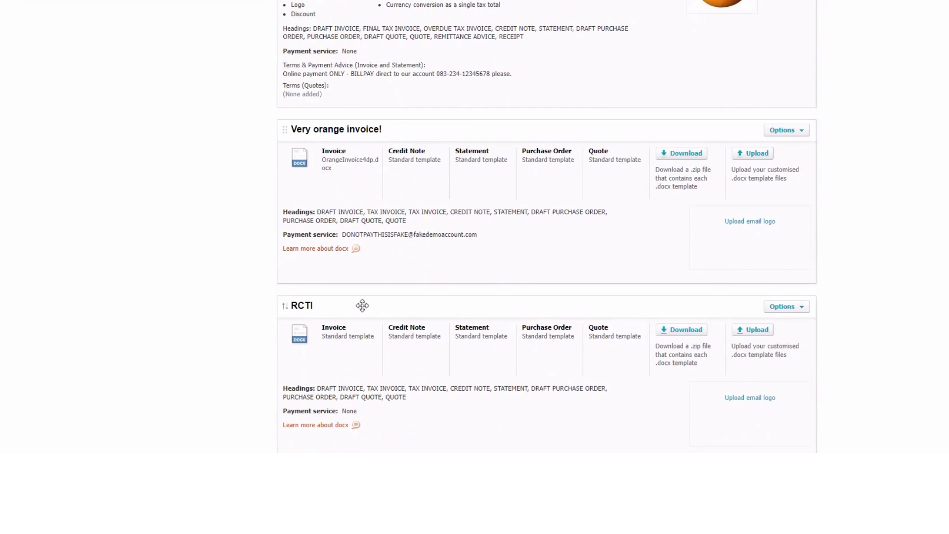
{"action": "left_click", "coordinate": [760, 336]}
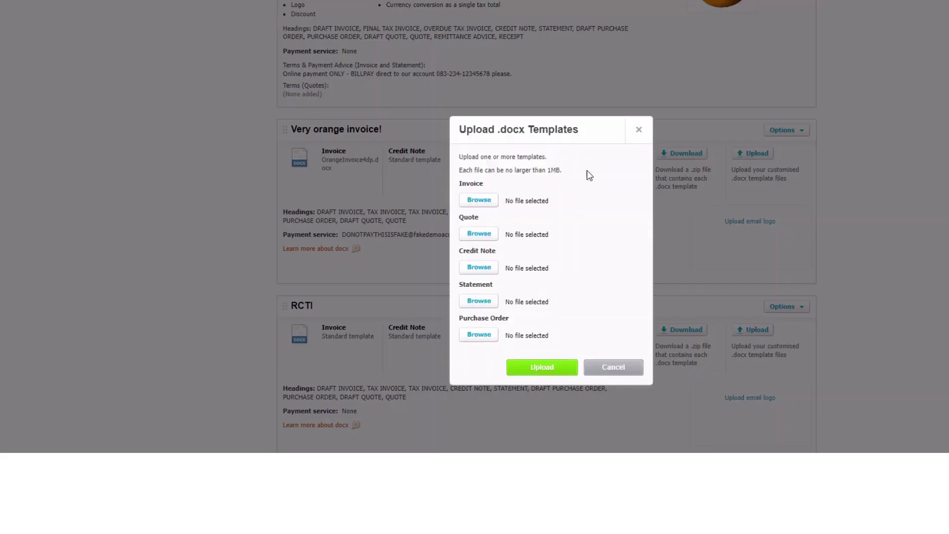
{"action": "left_click", "coordinate": [476, 335]}
{"action": "left_click", "coordinate": [186, 29]}
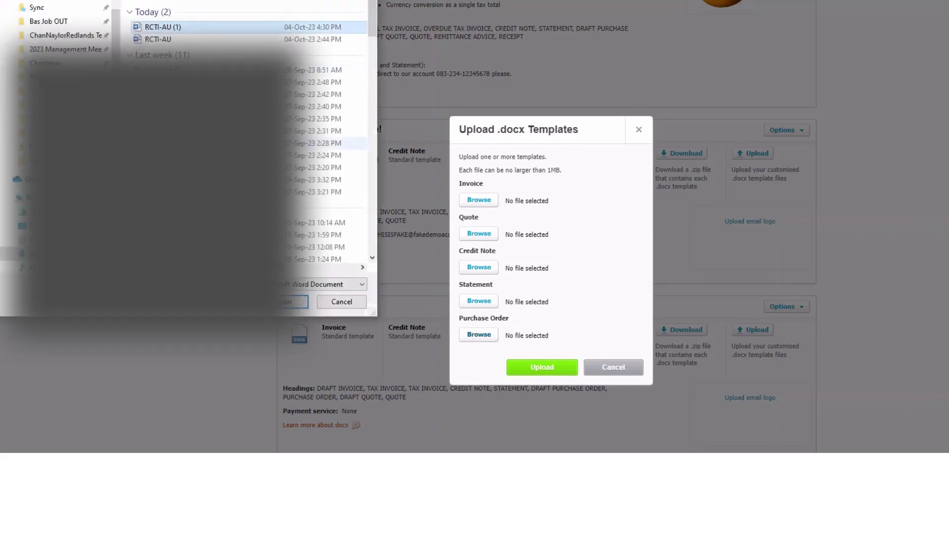
{"action": "key", "text": "Return"}
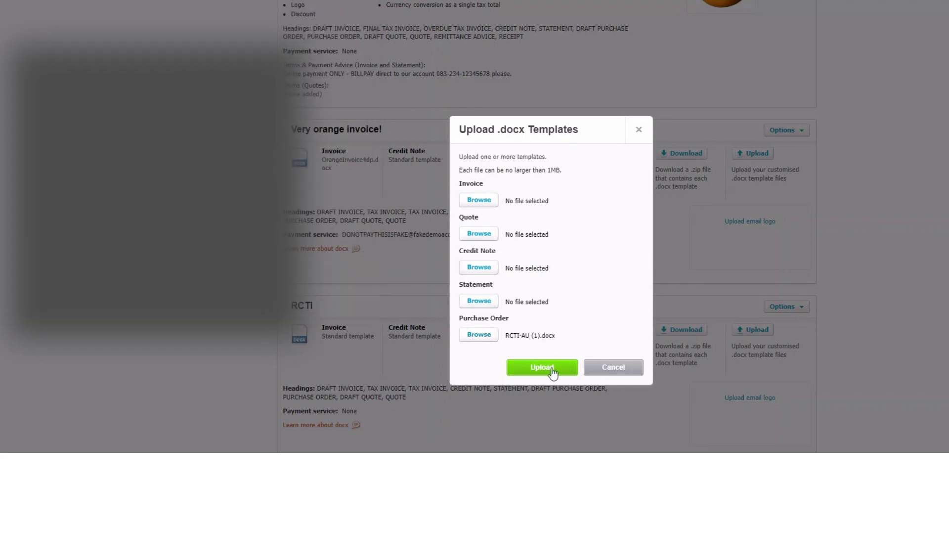
{"action": "left_click", "coordinate": [551, 370]}
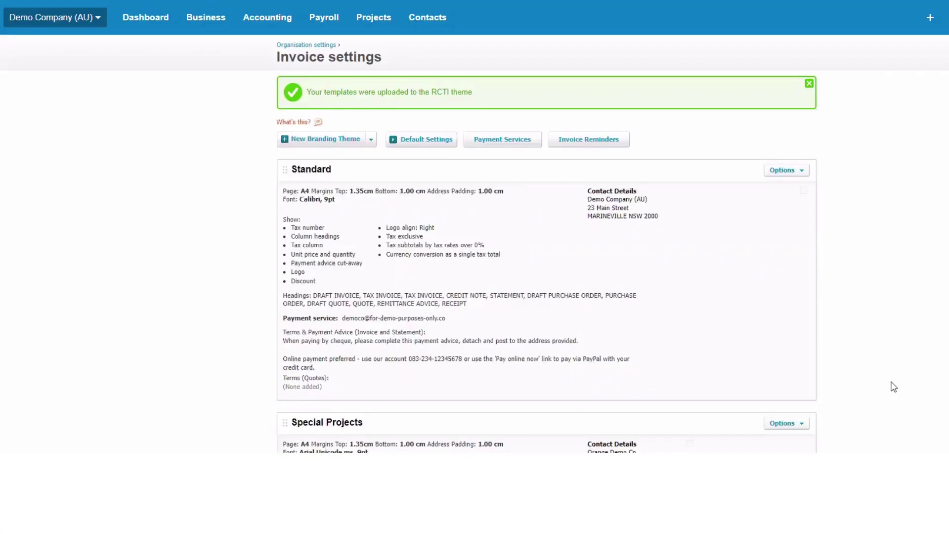
{"action": "scroll", "coordinate": [883, 279], "scroll_direction": "down", "scroll_amount": 15}
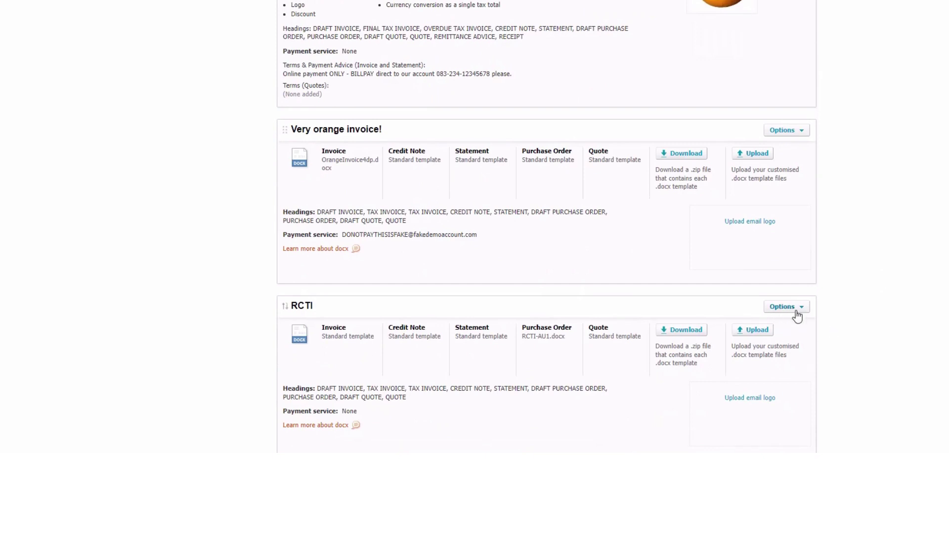
{"action": "left_click", "coordinate": [796, 308]}
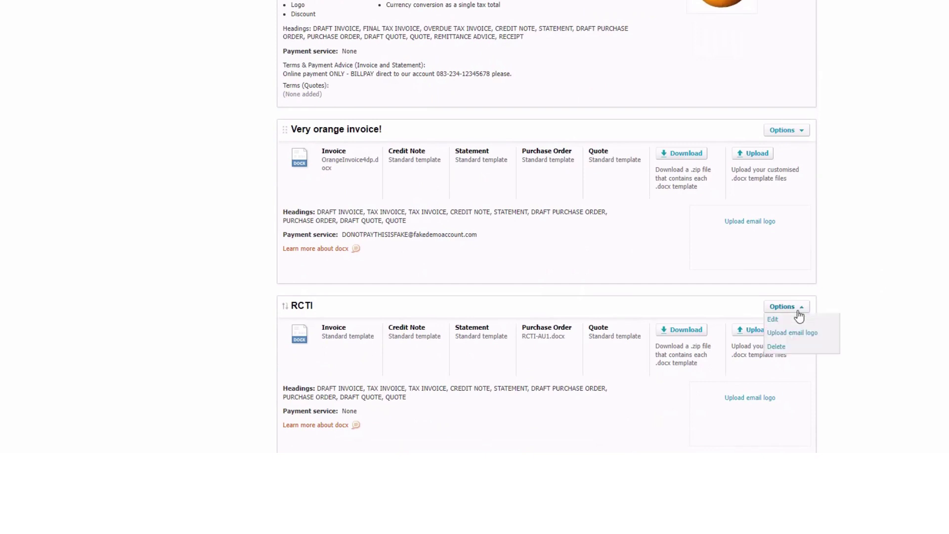
Edit the RCTI theme and clear the Draft, Approved and Overdue Invoice titles
{"action": "left_click", "coordinate": [774, 320]}
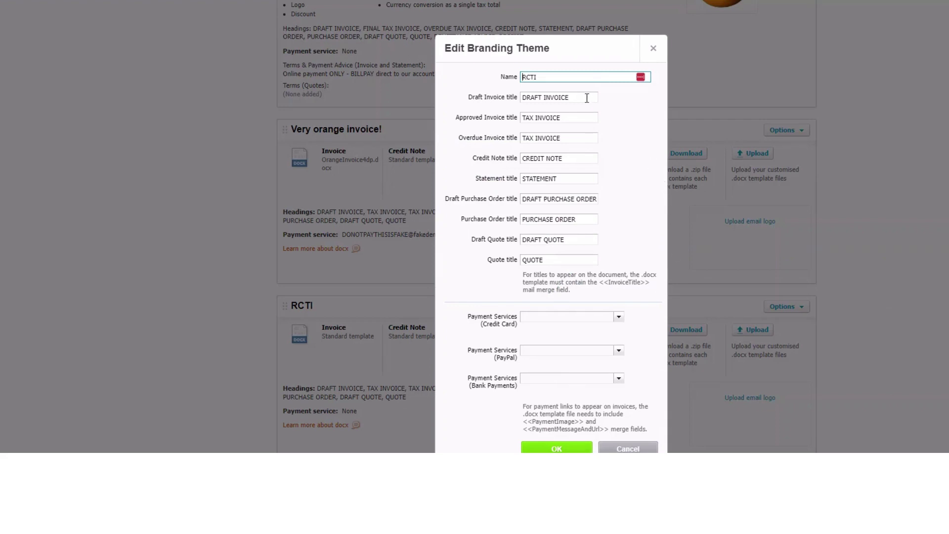
{"action": "left_click_drag", "start_coordinate": [587, 98], "coordinate": [517, 99]}
{"action": "key", "text": "BackSpace"}
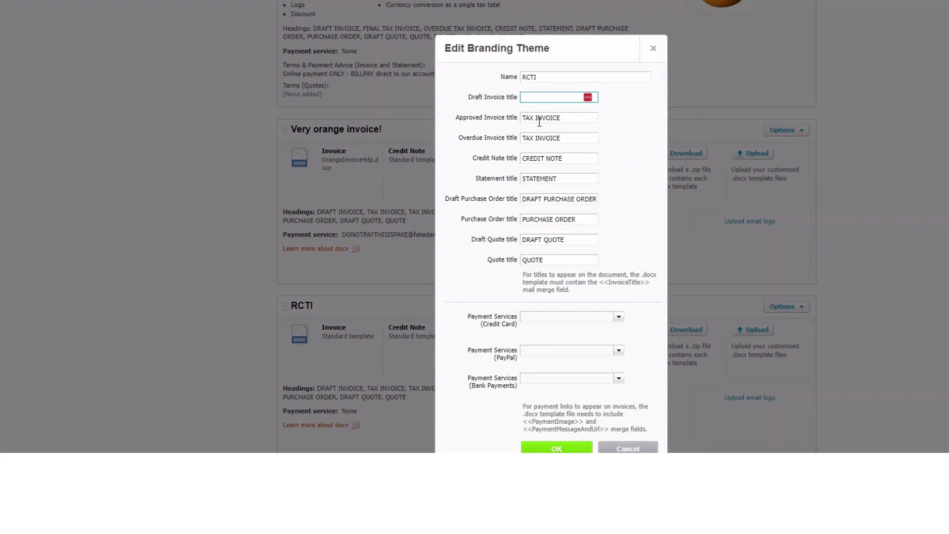
{"action": "left_click_drag", "start_coordinate": [591, 118], "coordinate": [508, 122]}
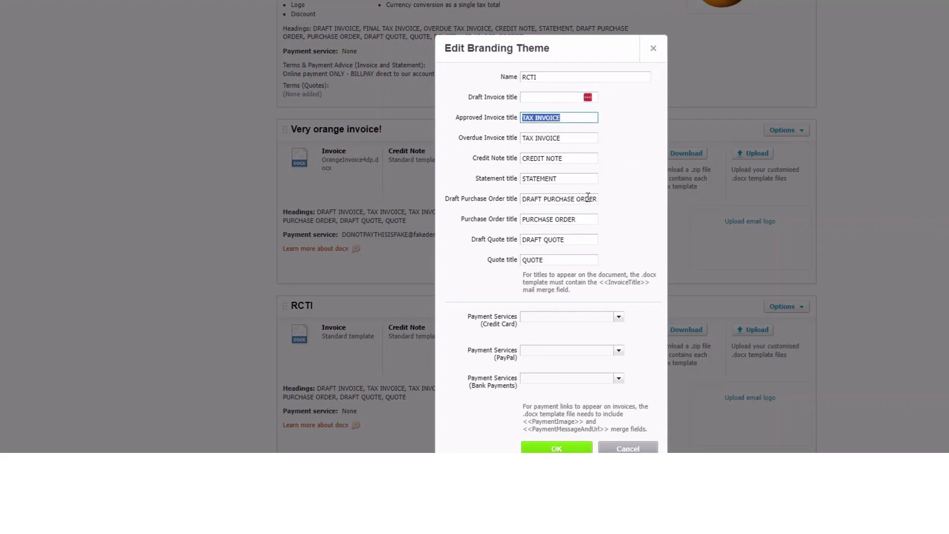
{"action": "key", "text": "BackSpace"}
{"action": "left_click_drag", "start_coordinate": [581, 136], "coordinate": [517, 135]}
{"action": "key", "text": "BackSpace"}
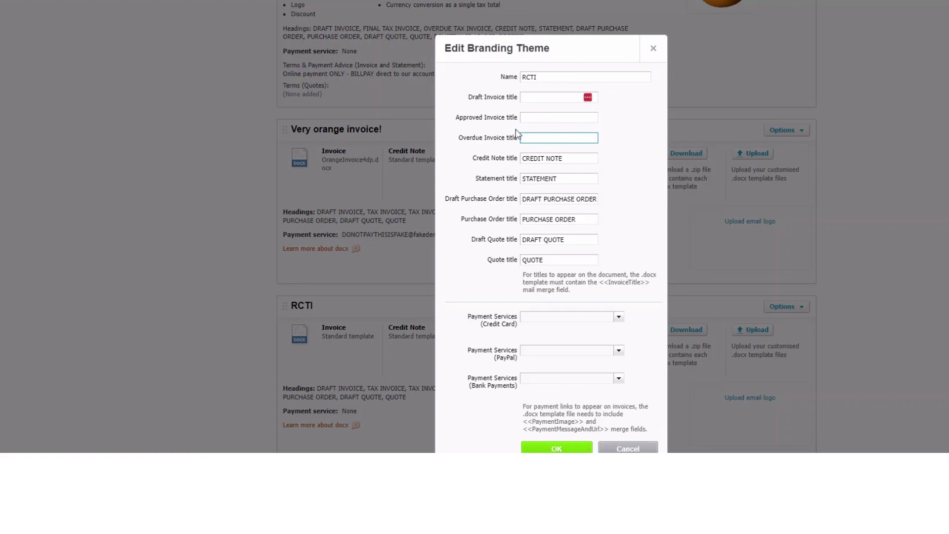
Clear the Credit Note and Statement titles
{"action": "left_click", "coordinate": [578, 157]}
{"action": "key", "text": "BackSpace"}
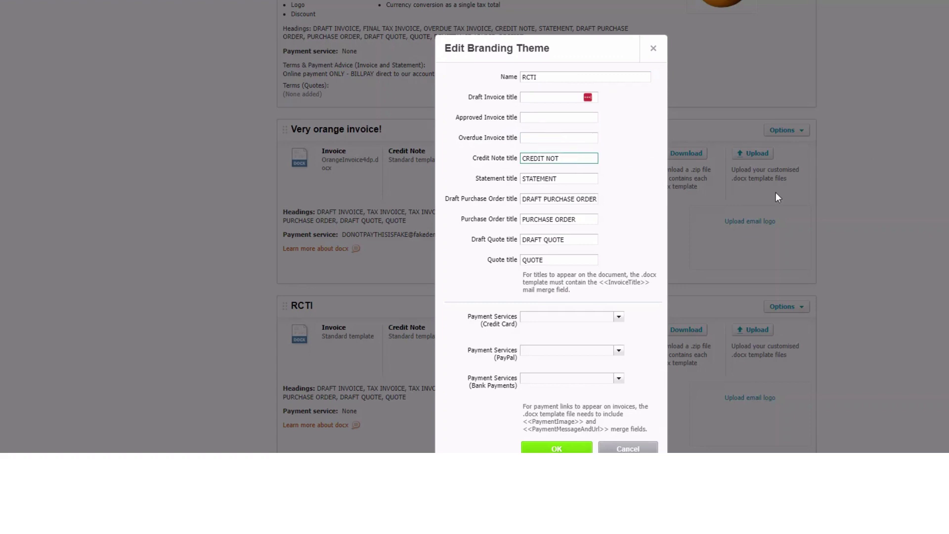
{"action": "key", "text": "BackSpace"}
{"action": "key", "text": "BackSpace"}
{"action": "key", "text": "BackSpace"}
{"action": "key", "text": "BackSpace"}
{"action": "key", "text": "BackSpace"}
{"action": "key", "text": "BackSpace"}
{"action": "key", "text": "BackSpace"}
{"action": "key", "text": "BackSpace"}
{"action": "key", "text": "BackSpace"}
{"action": "left_click", "coordinate": [565, 178]}
{"action": "key", "text": "BackSpace"}
{"action": "key", "text": "BackSpace"}
{"action": "key", "text": "BackSpace"}
{"action": "key", "text": "BackSpace"}
{"action": "key", "text": "BackSpace"}
{"action": "key", "text": "BackSpace"}
{"action": "key", "text": "BackSpace"}
{"action": "key", "text": "BackSpace"}
{"action": "key", "text": "BackSpace"}
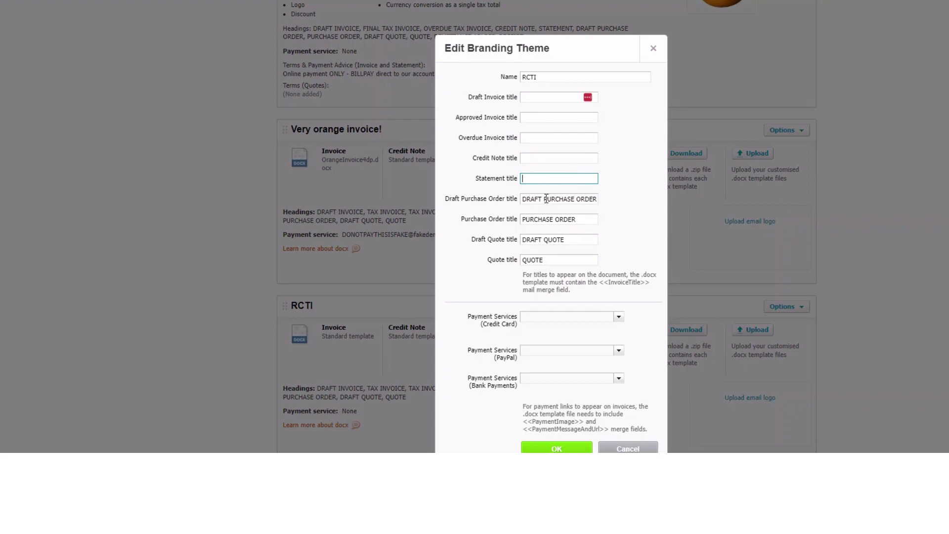
Retitle the Draft Purchase Order to DRAFT RCTI and Purchase Order to RCTI
{"action": "left_click_drag", "start_coordinate": [545, 198], "coordinate": [627, 200]}
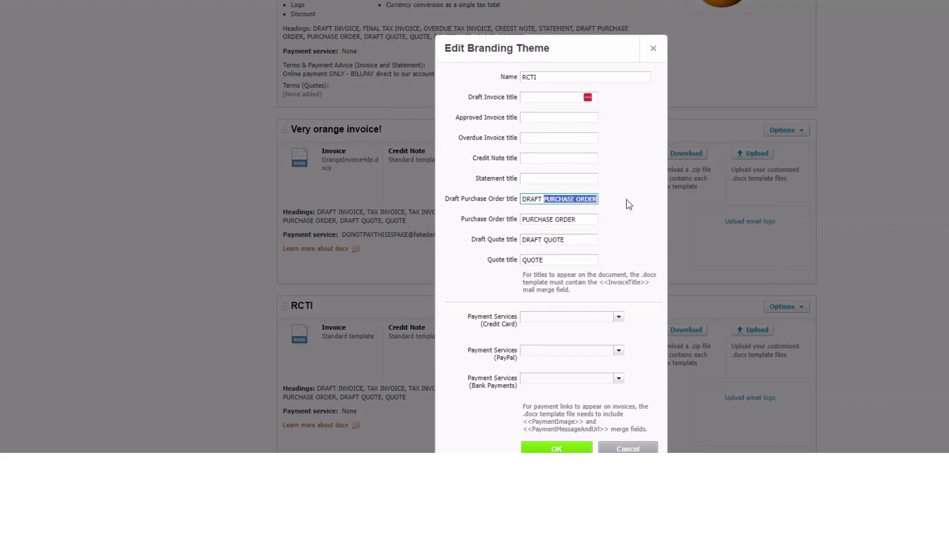
{"action": "key", "text": "BackSpace"}
{"action": "type", "text": "RCTI"}
{"action": "left_click_drag", "start_coordinate": [582, 219], "coordinate": [501, 207]}
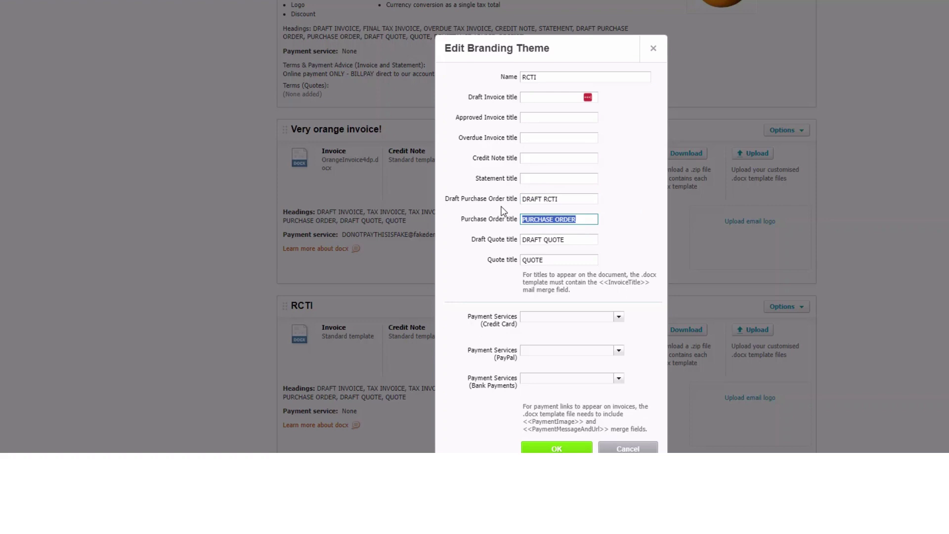
{"action": "key", "text": "BackSpace"}
{"action": "type", "text": "RCTI"}
Clear both quote titles and save the RCTI theme
{"action": "left_click_drag", "start_coordinate": [568, 243], "coordinate": [508, 227]}
{"action": "key", "text": "BackSpace"}
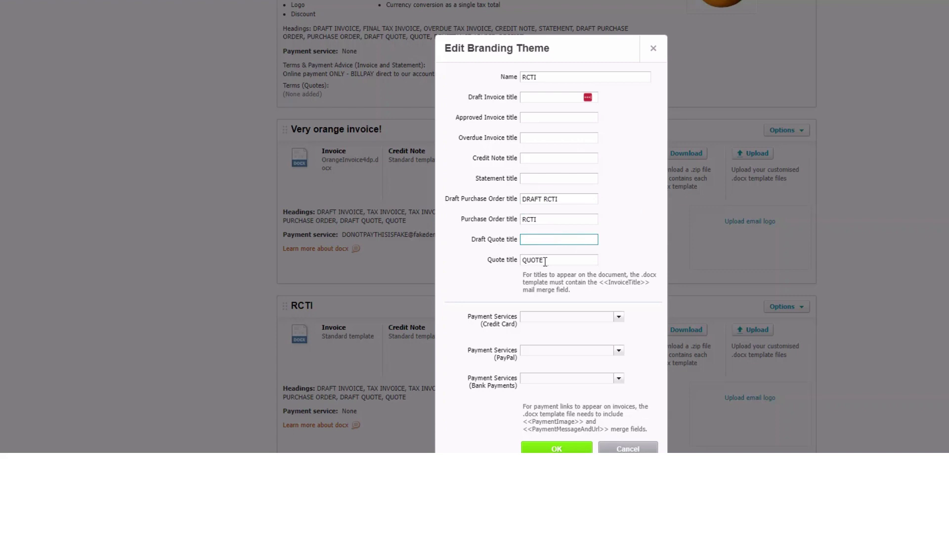
{"action": "left_click_drag", "start_coordinate": [546, 260], "coordinate": [522, 260]}
{"action": "key", "text": "BackSpace"}
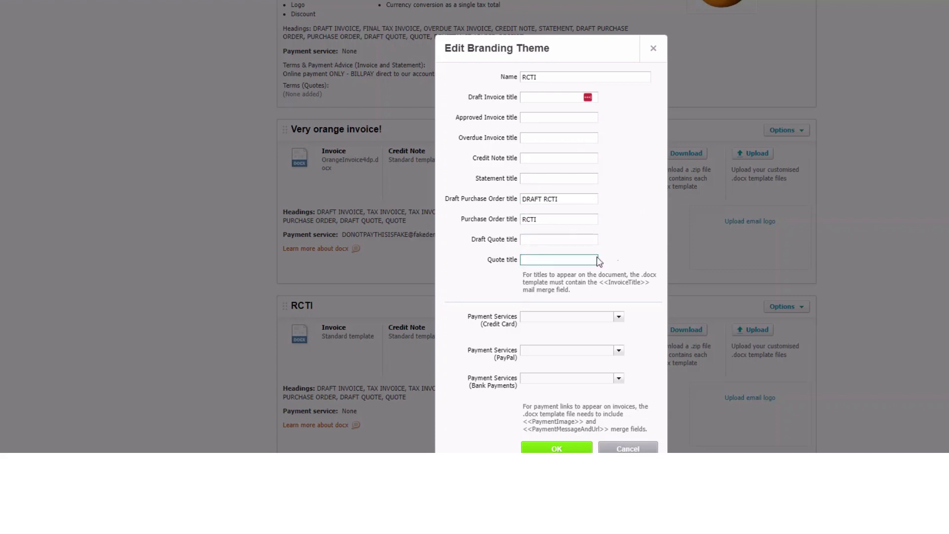
{"action": "left_click", "coordinate": [637, 212]}
{"action": "left_click", "coordinate": [557, 449]}
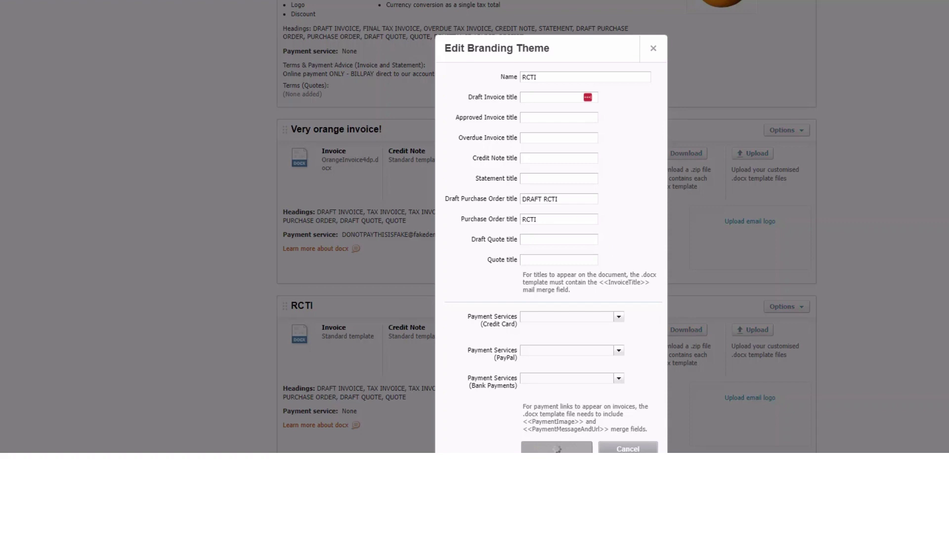